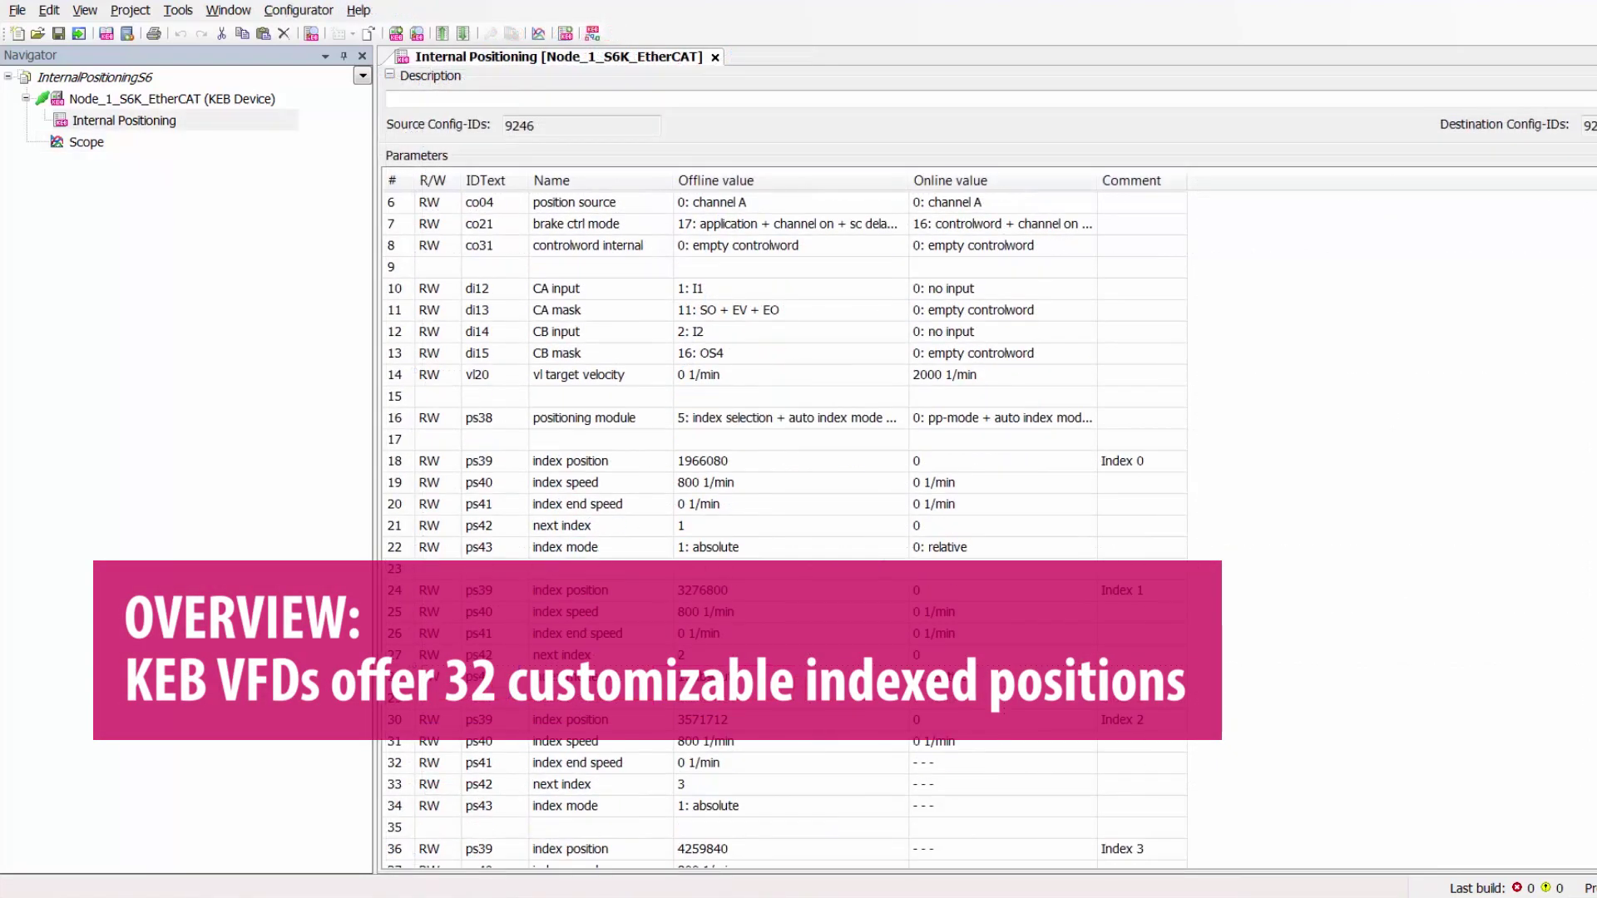
Scroll through the Internal Positioning list to review the Index 0 to Index 5 parameters.
scroll(781, 532, "down", 5)
scroll(781, 532, "down", 2)
scroll(782, 532, "up", 1)
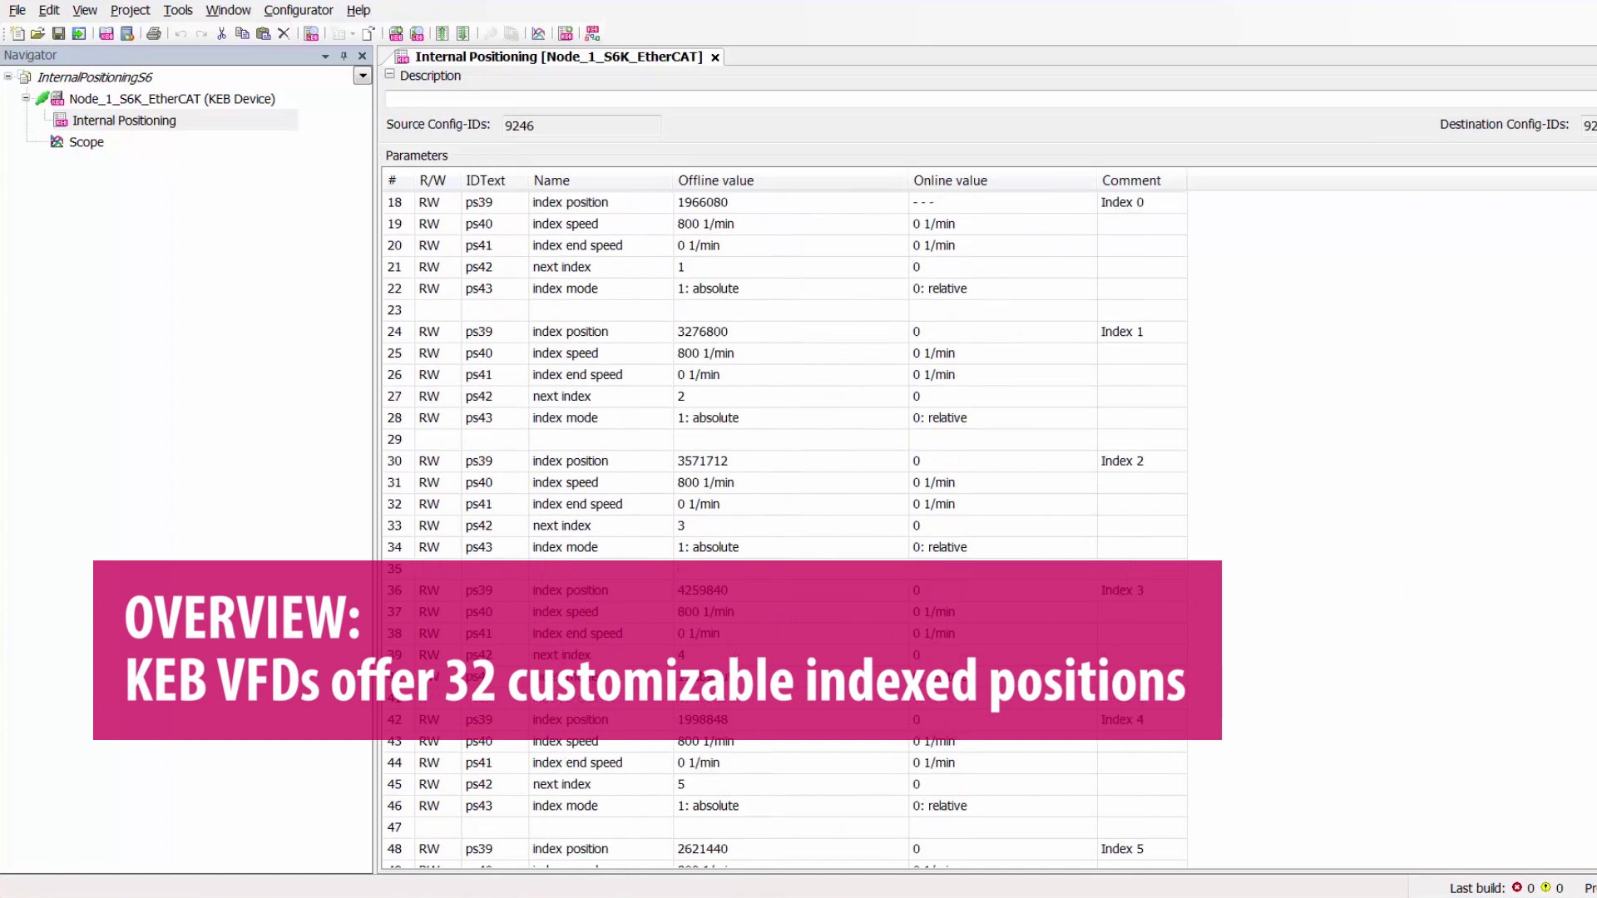
scroll(766, 532, "down", 2)
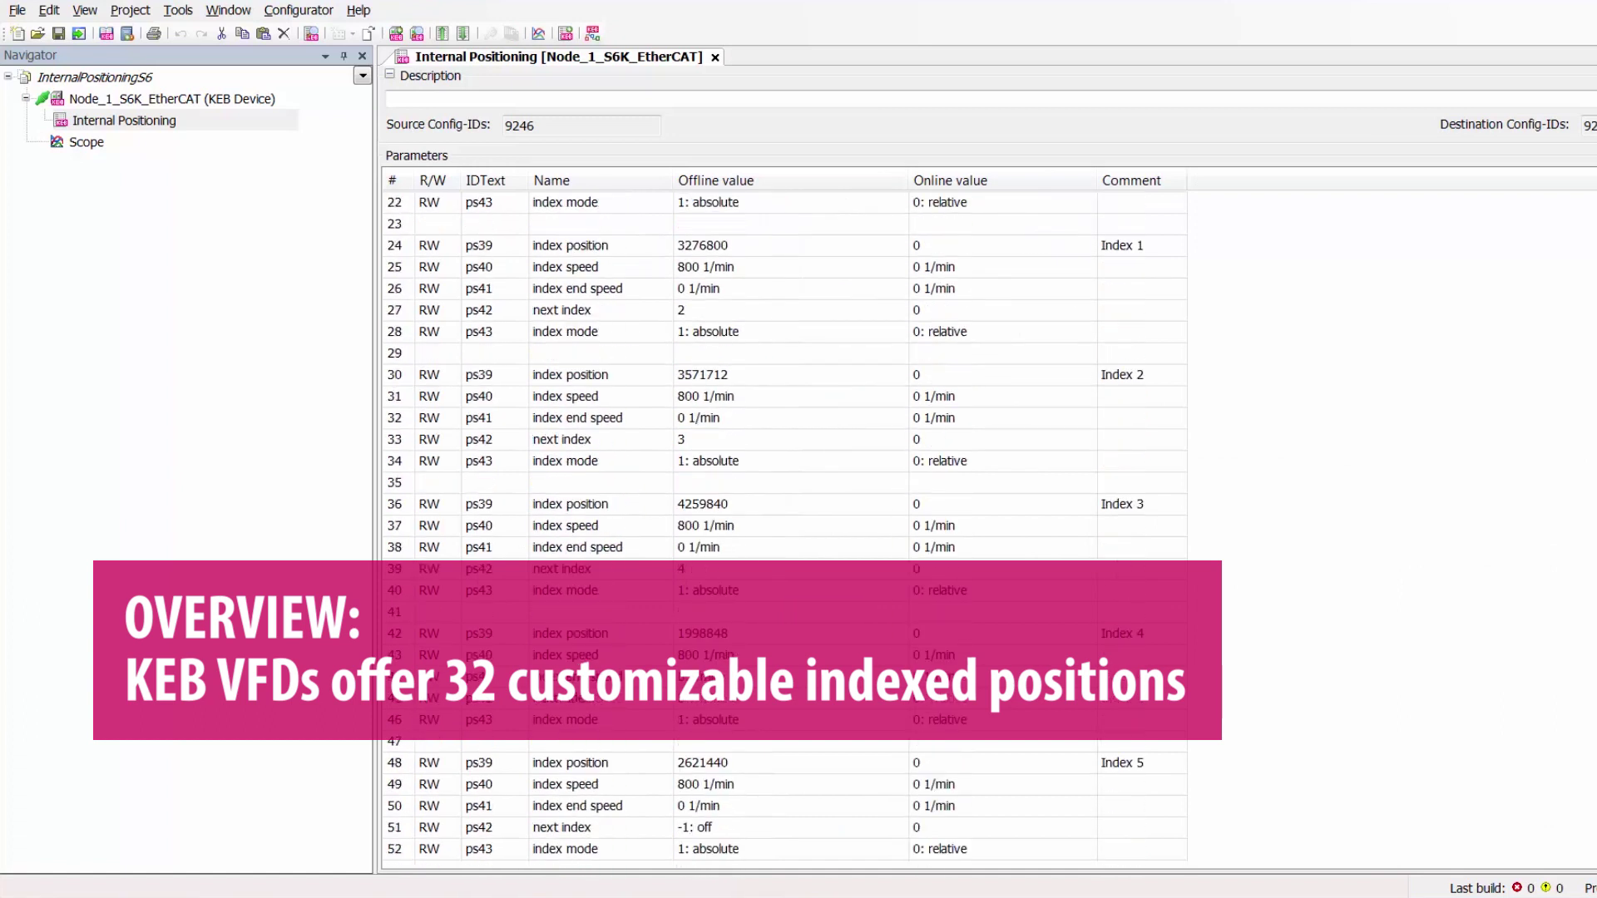
scroll(782, 532, "up", 3)
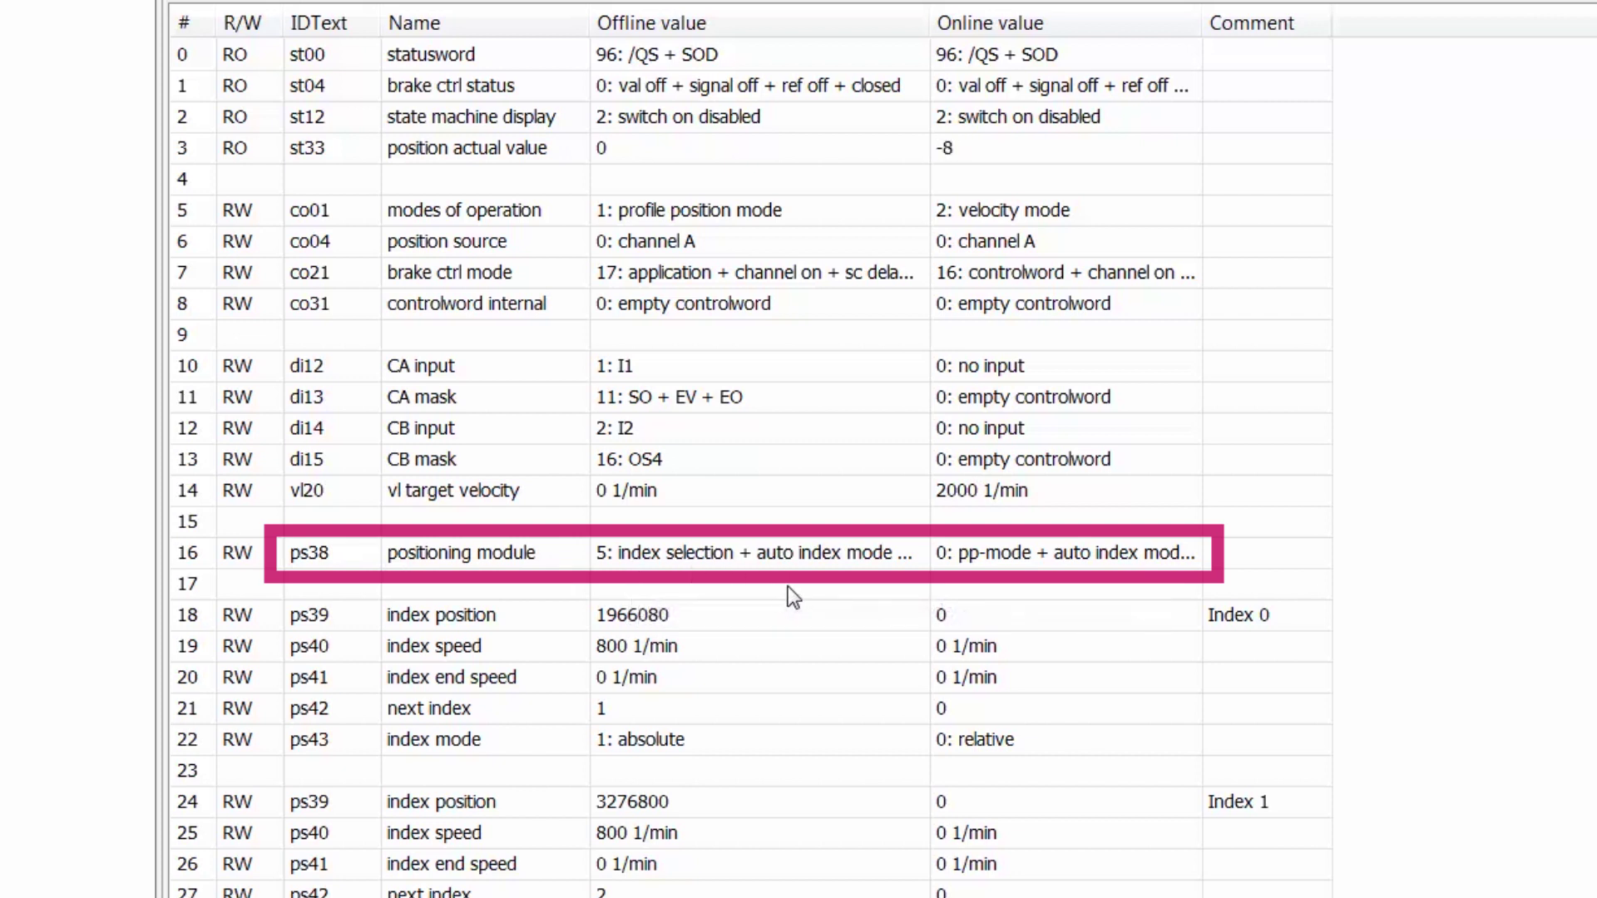
left_click(798, 559)
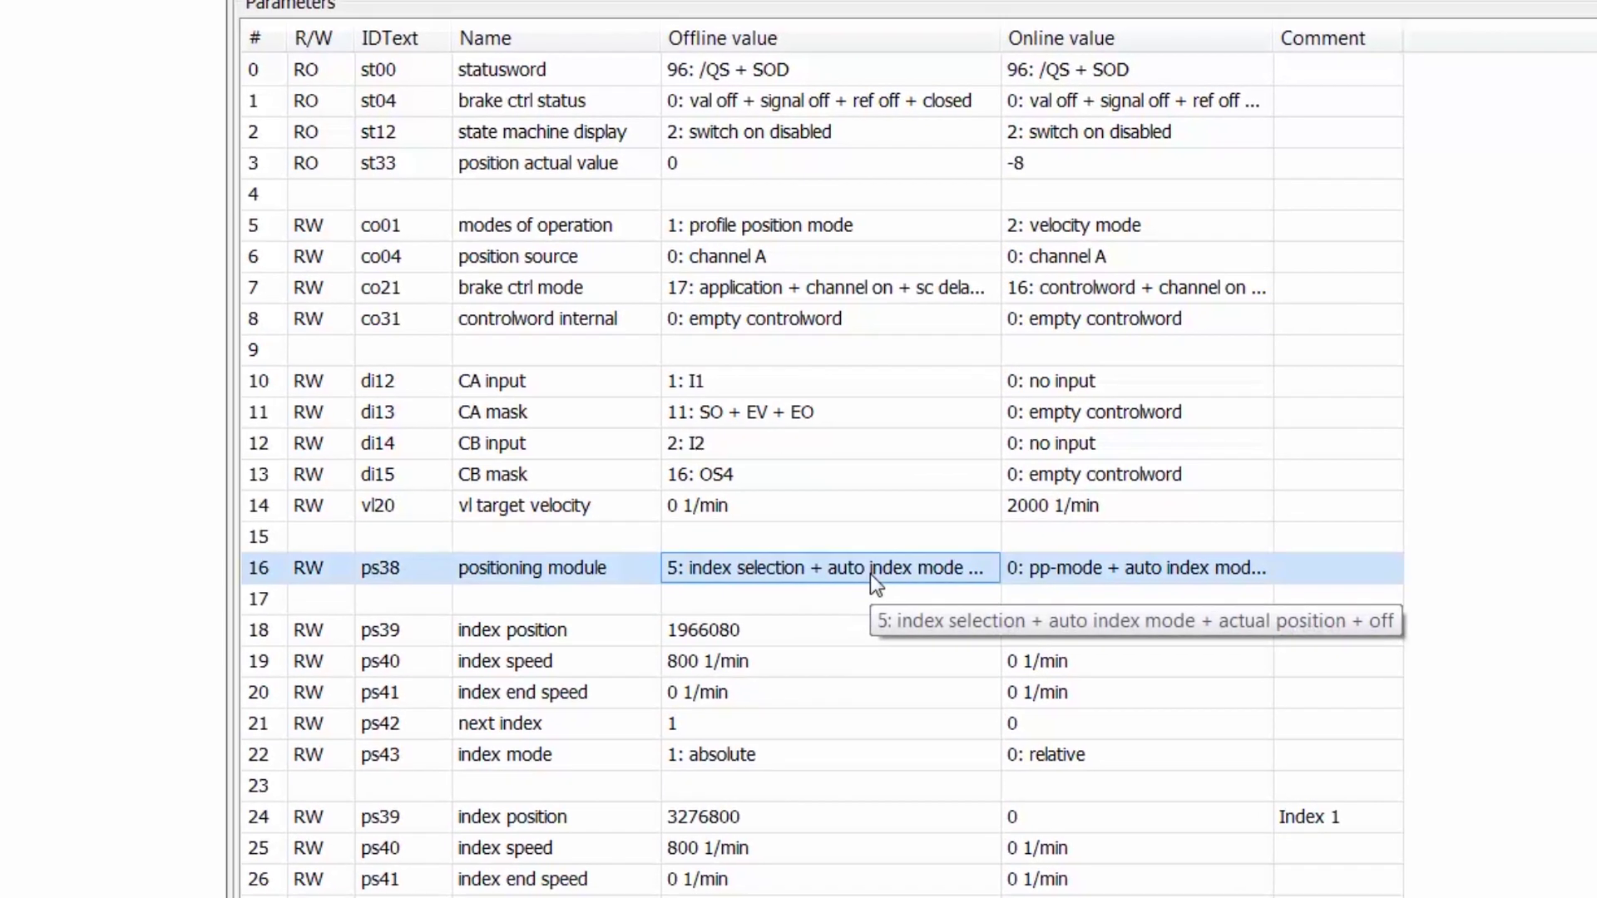
double_click(869, 574)
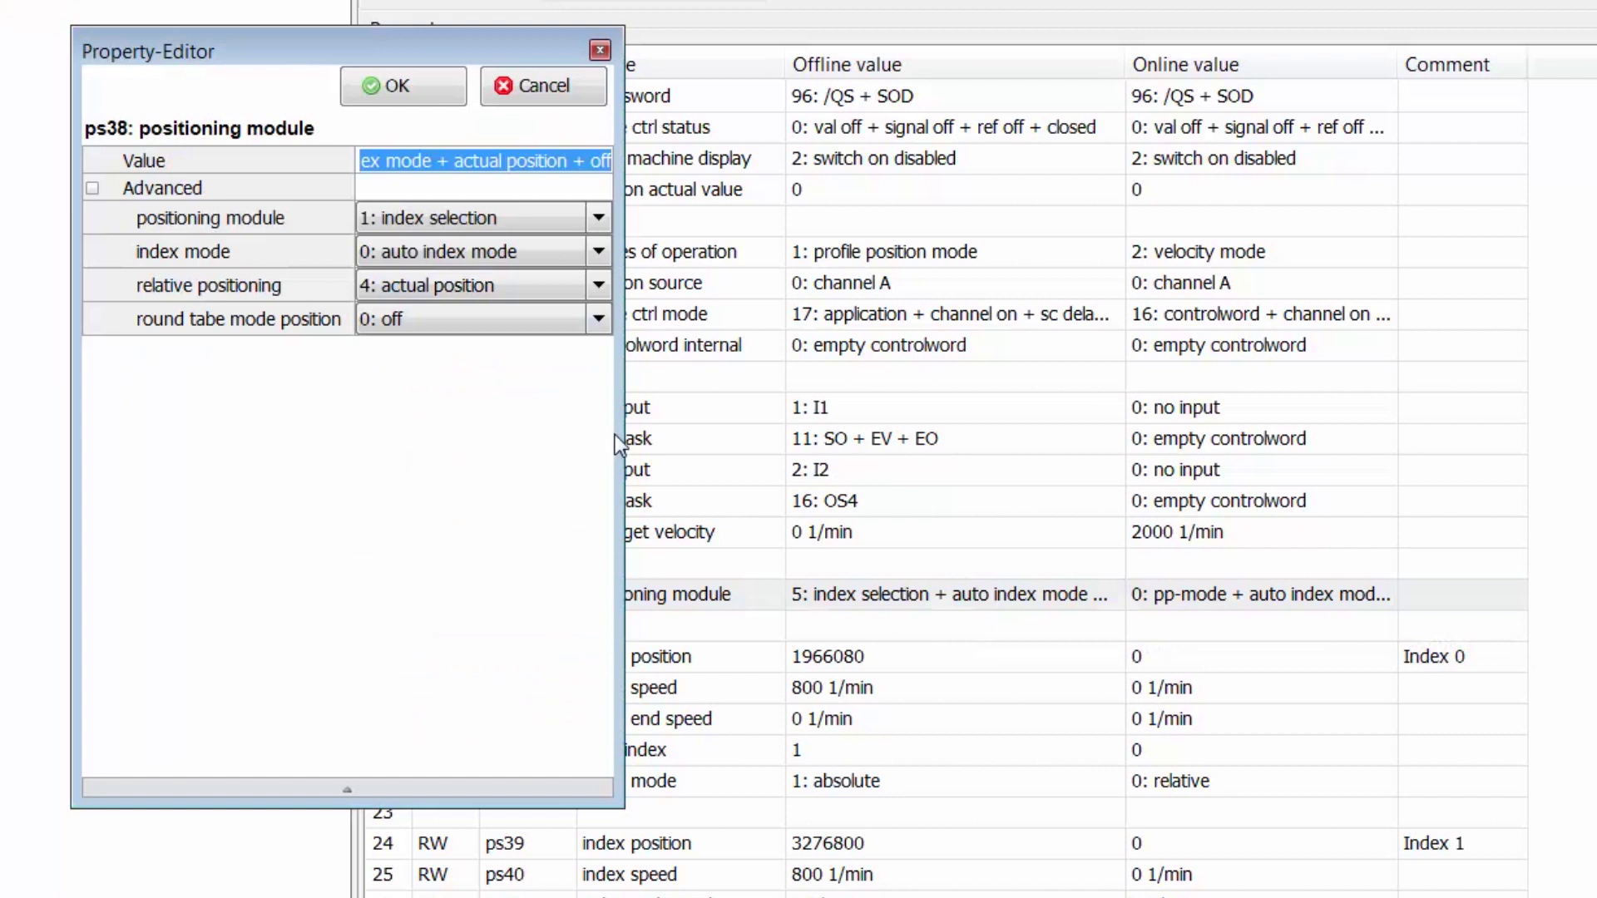
Widen the ps38 editor and keep index selection, auto index mode and actual position.
left_click_drag(619, 431, 726, 431)
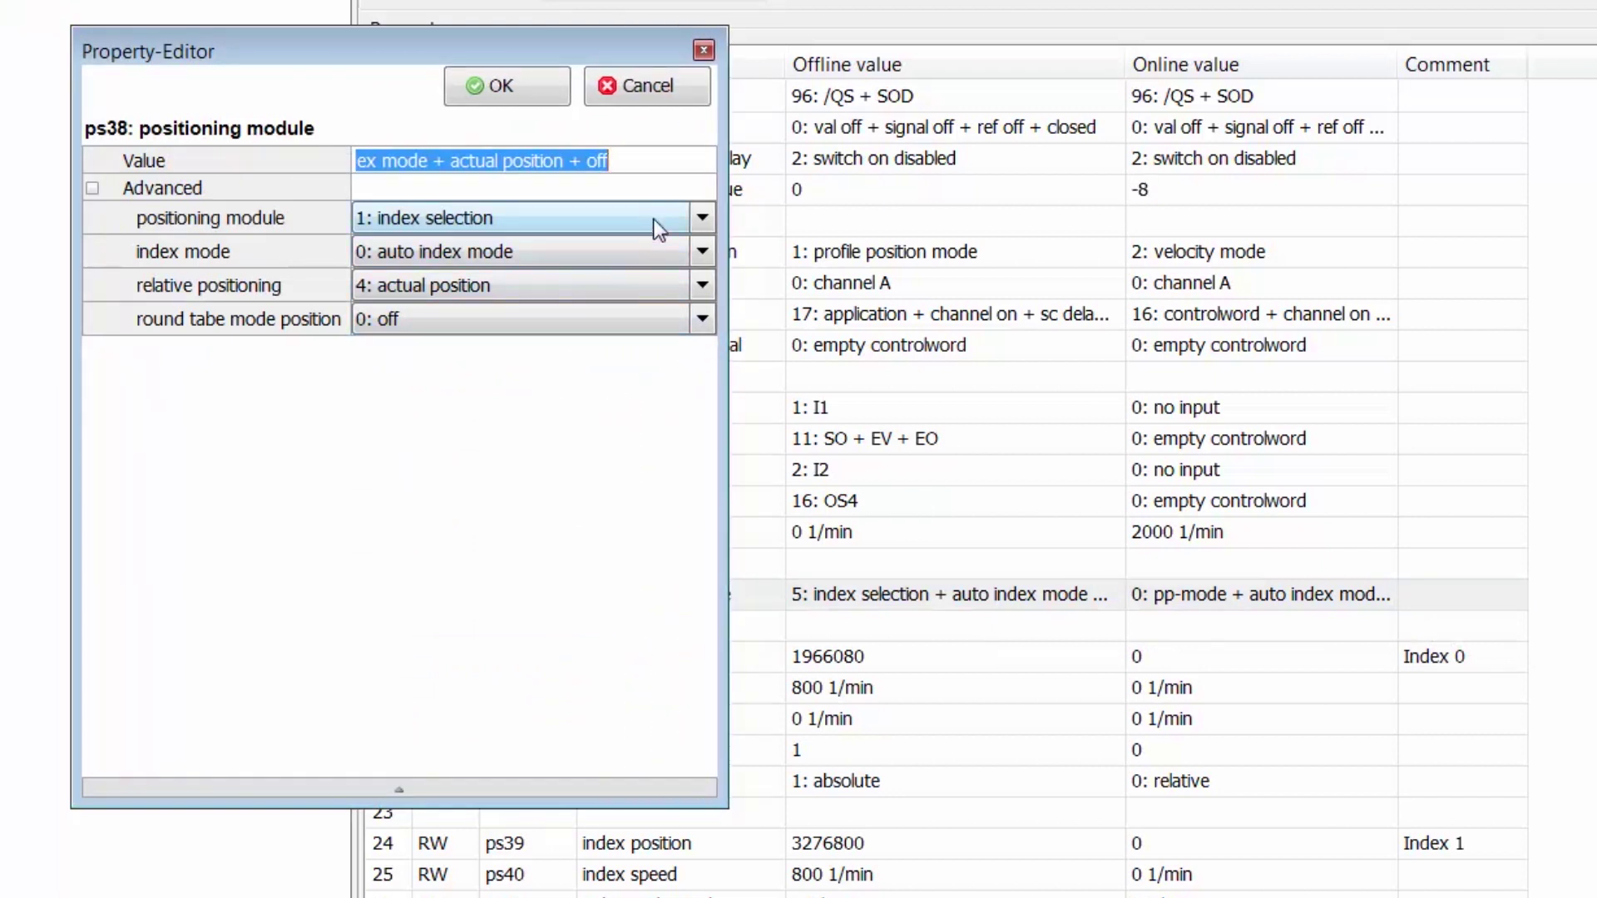
left_click(703, 218)
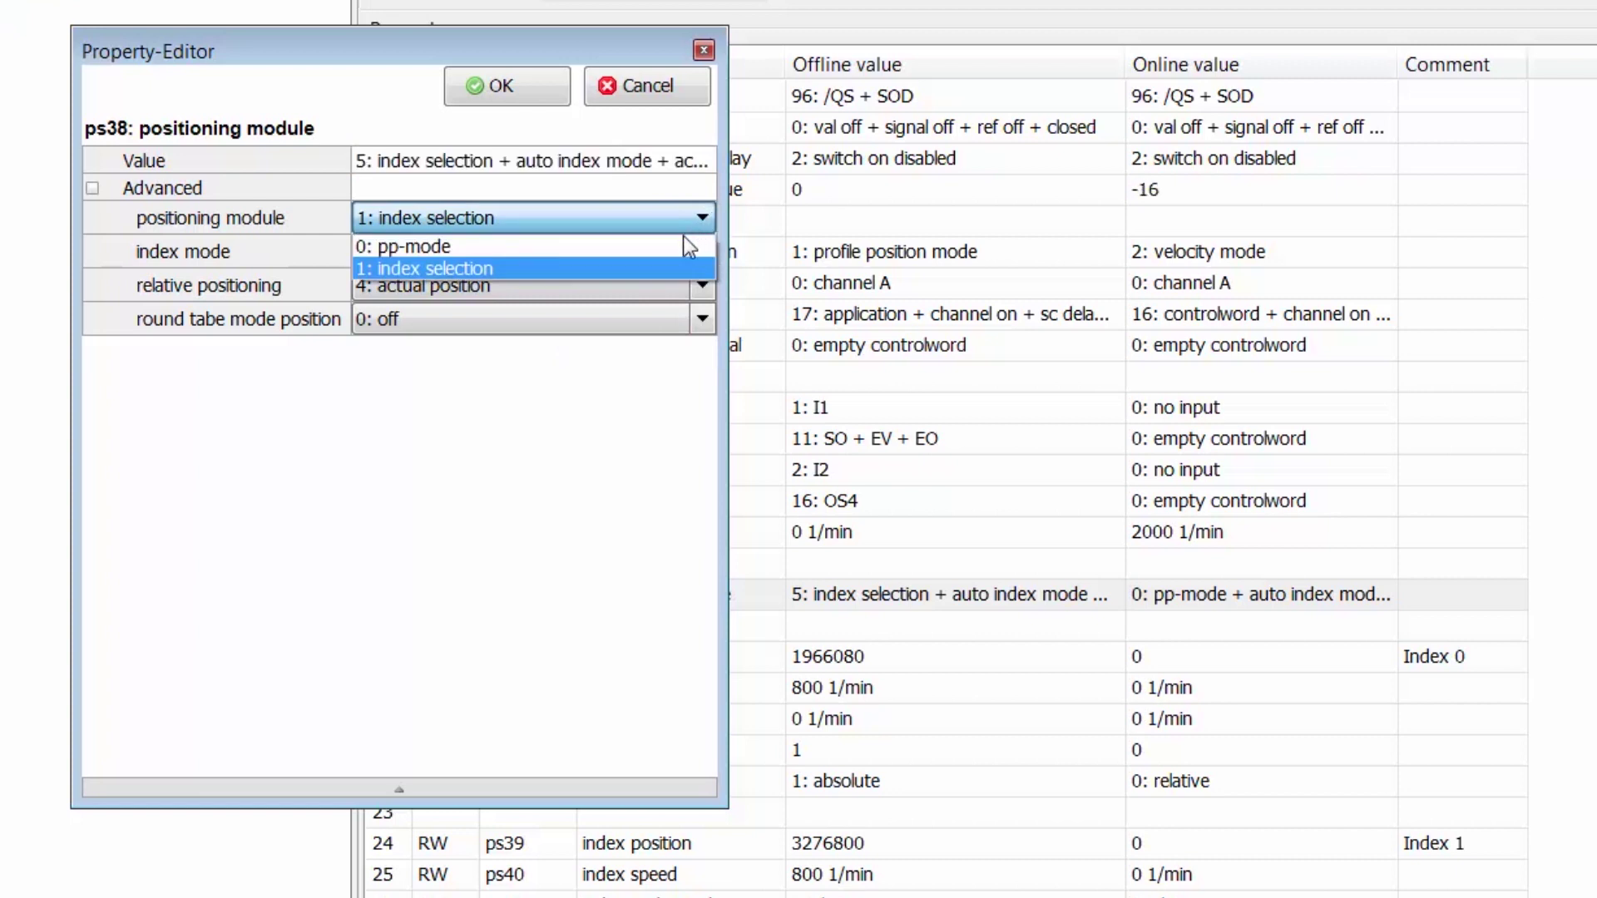
left_click(663, 267)
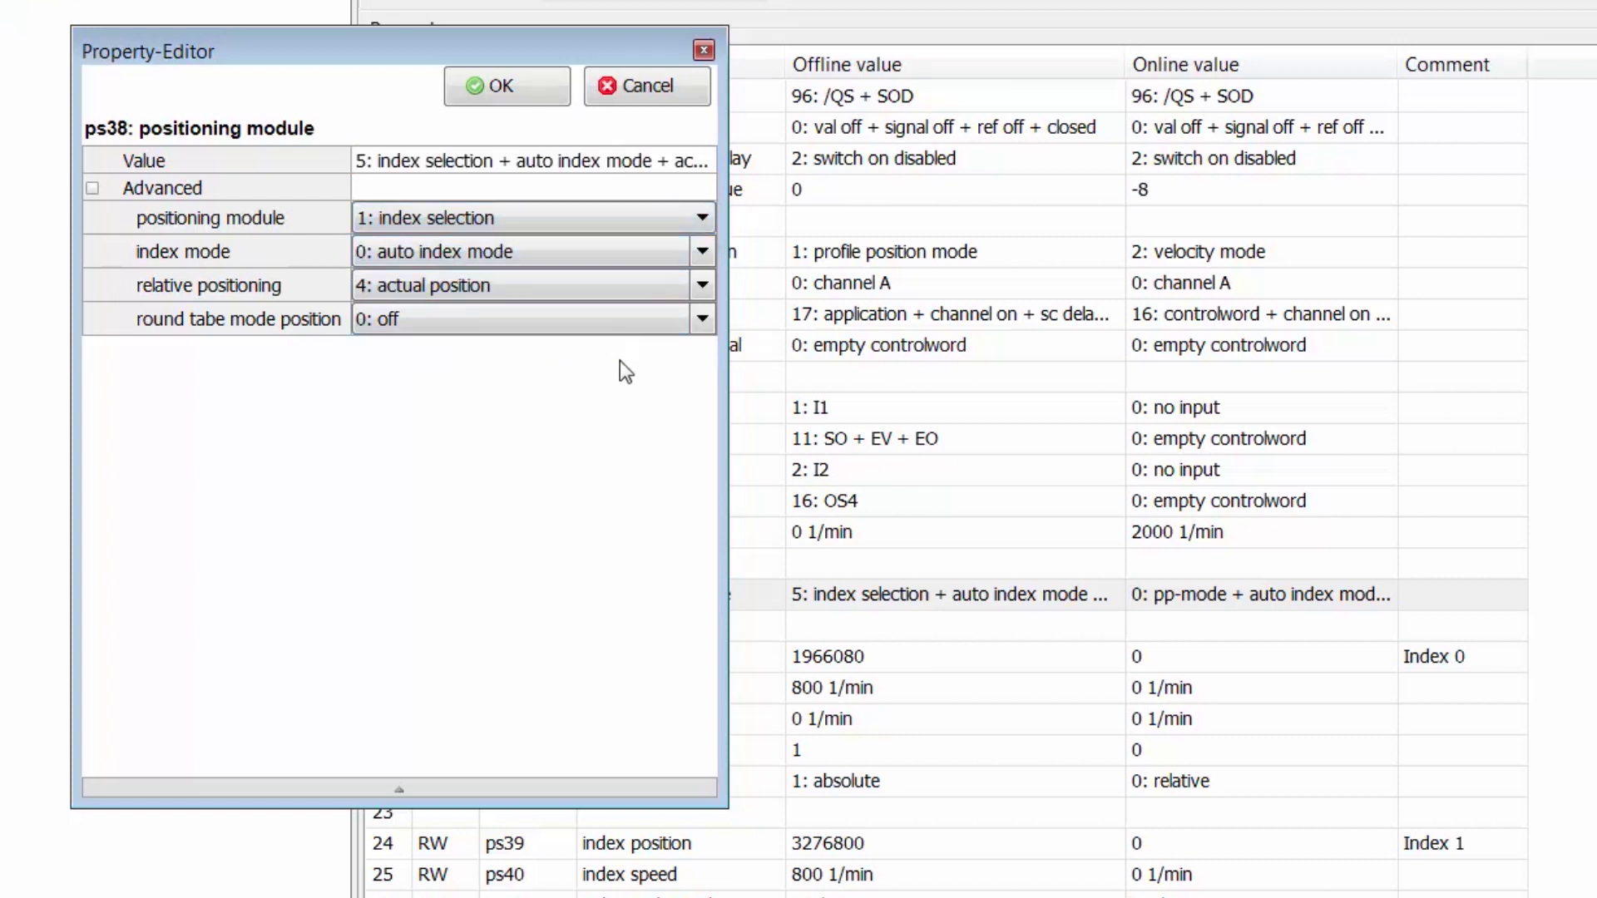
left_click(701, 251)
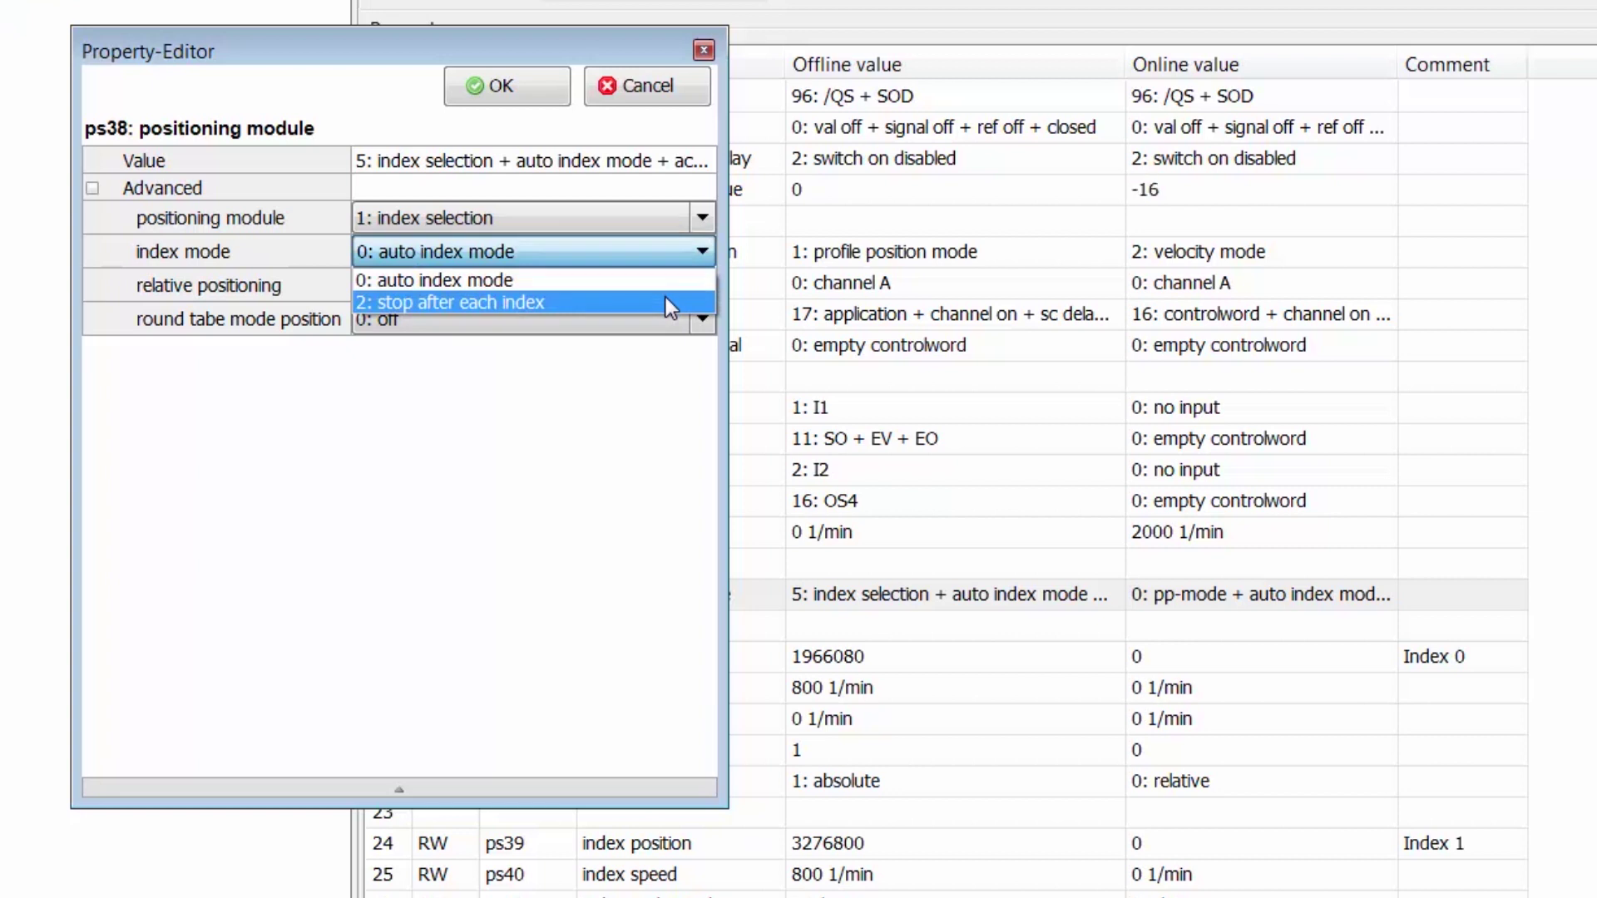
left_click(665, 283)
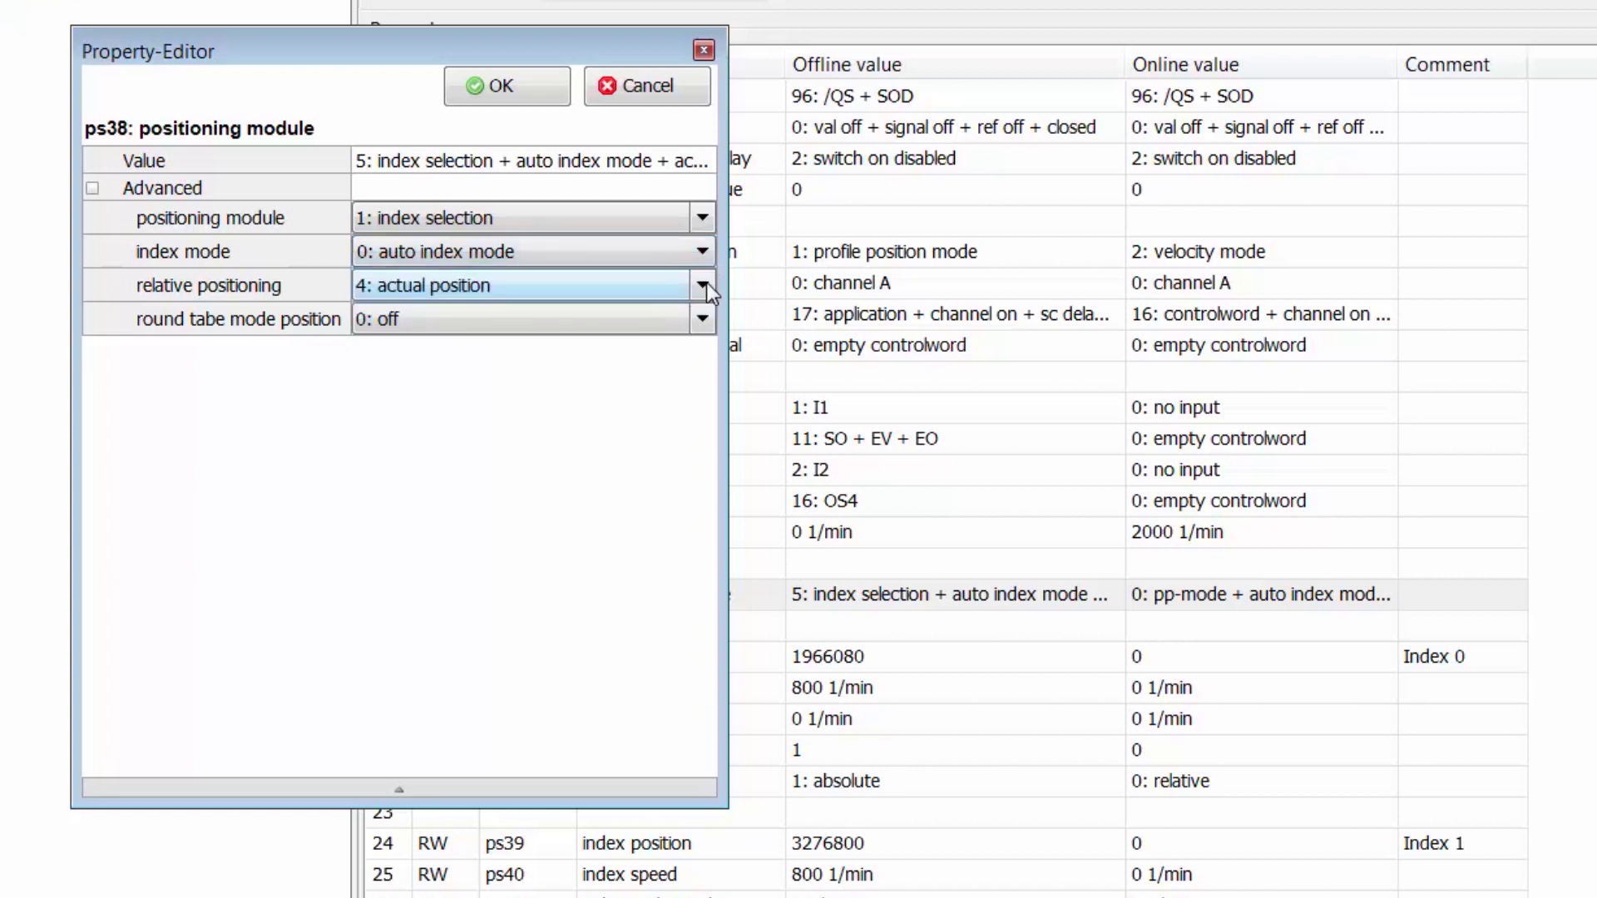
left_click(706, 282)
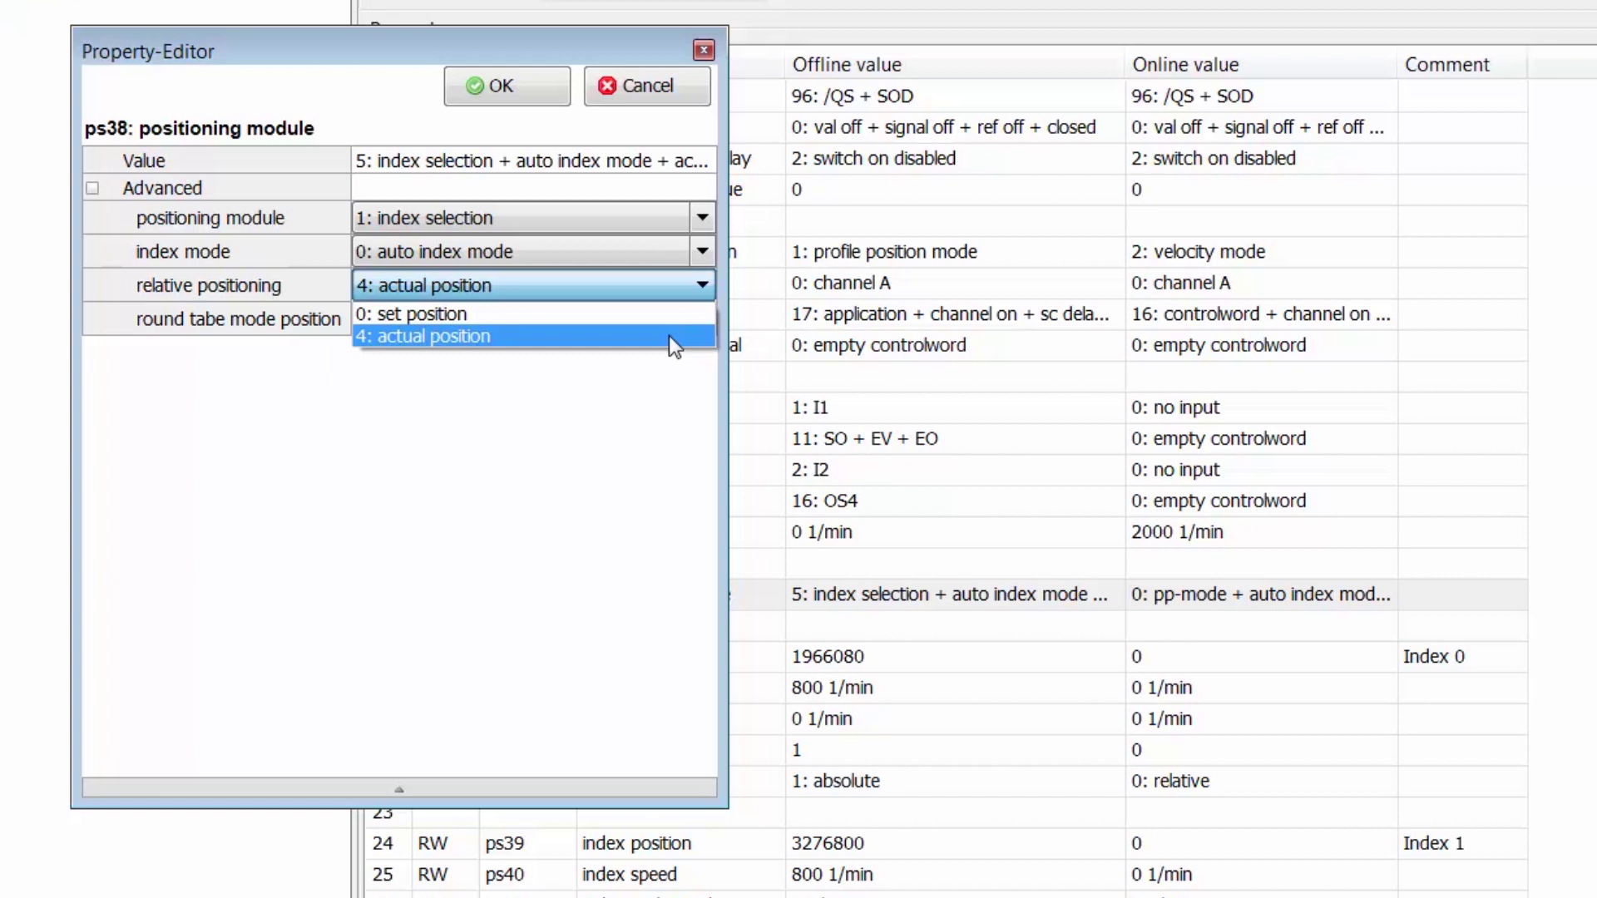
left_click(669, 336)
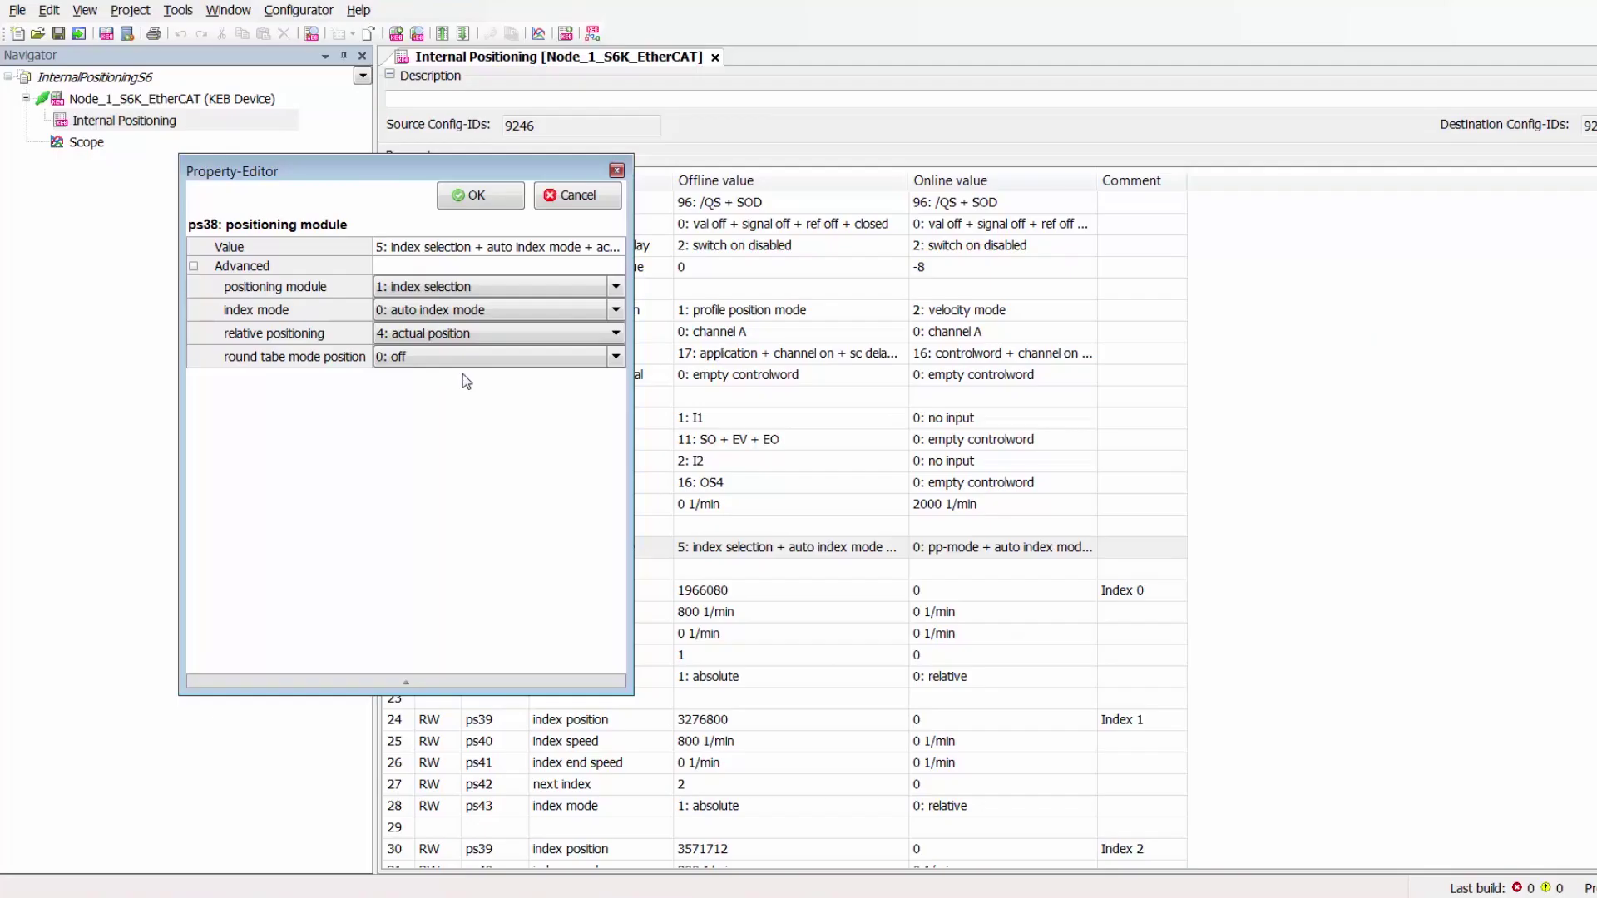
left_click(482, 205)
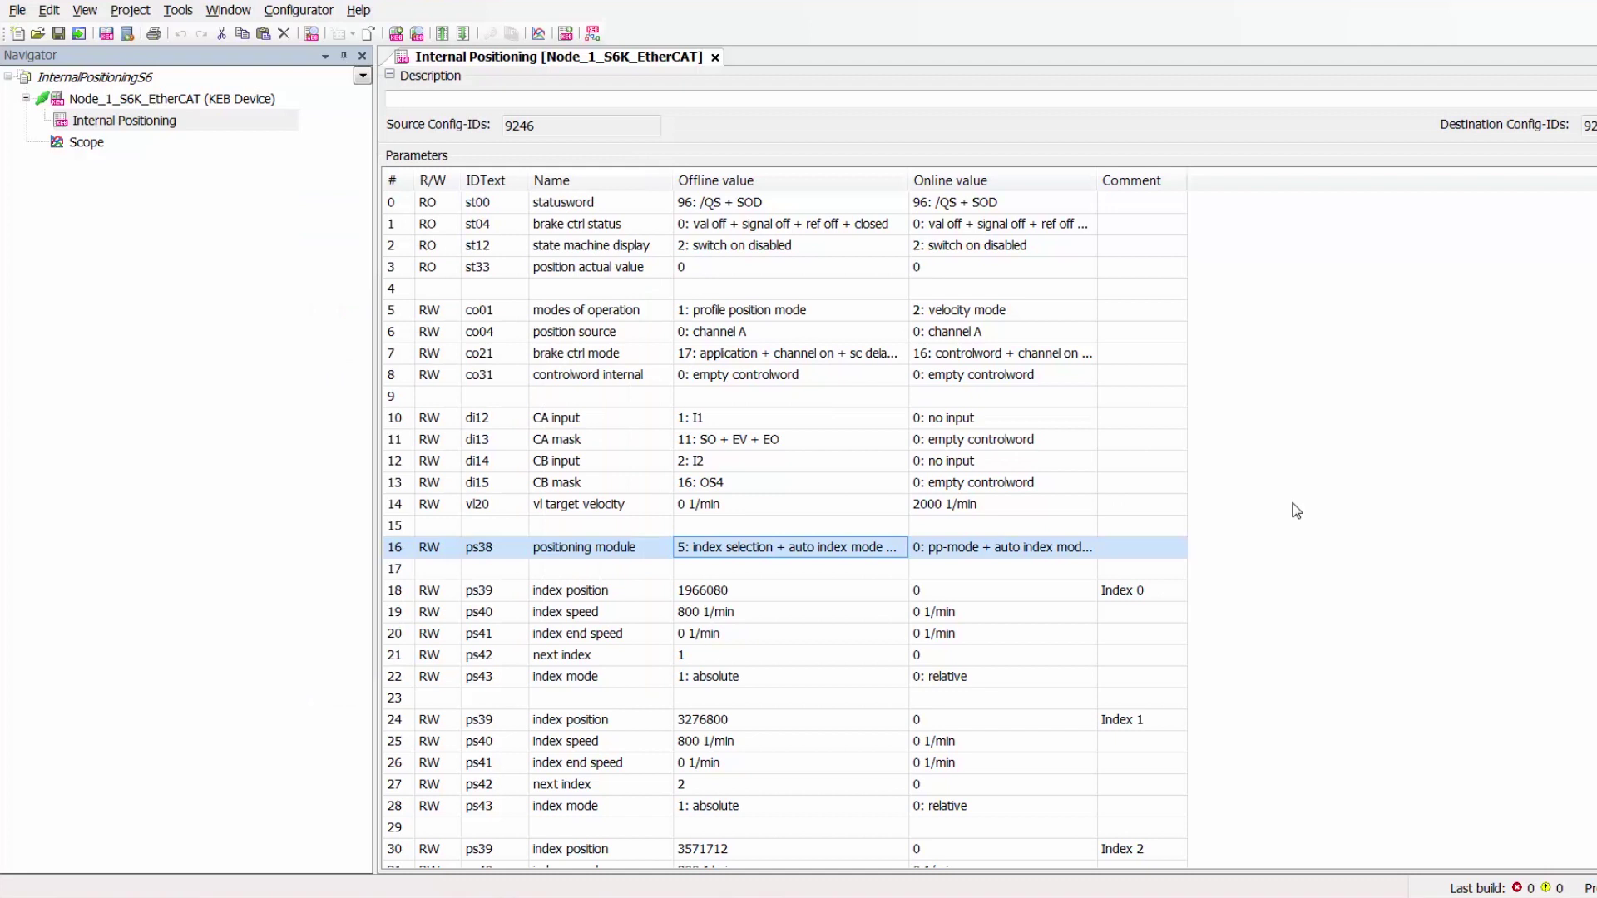
Deselect the ps38 positioning module row by clicking an empty grid area.
left_click(1375, 420)
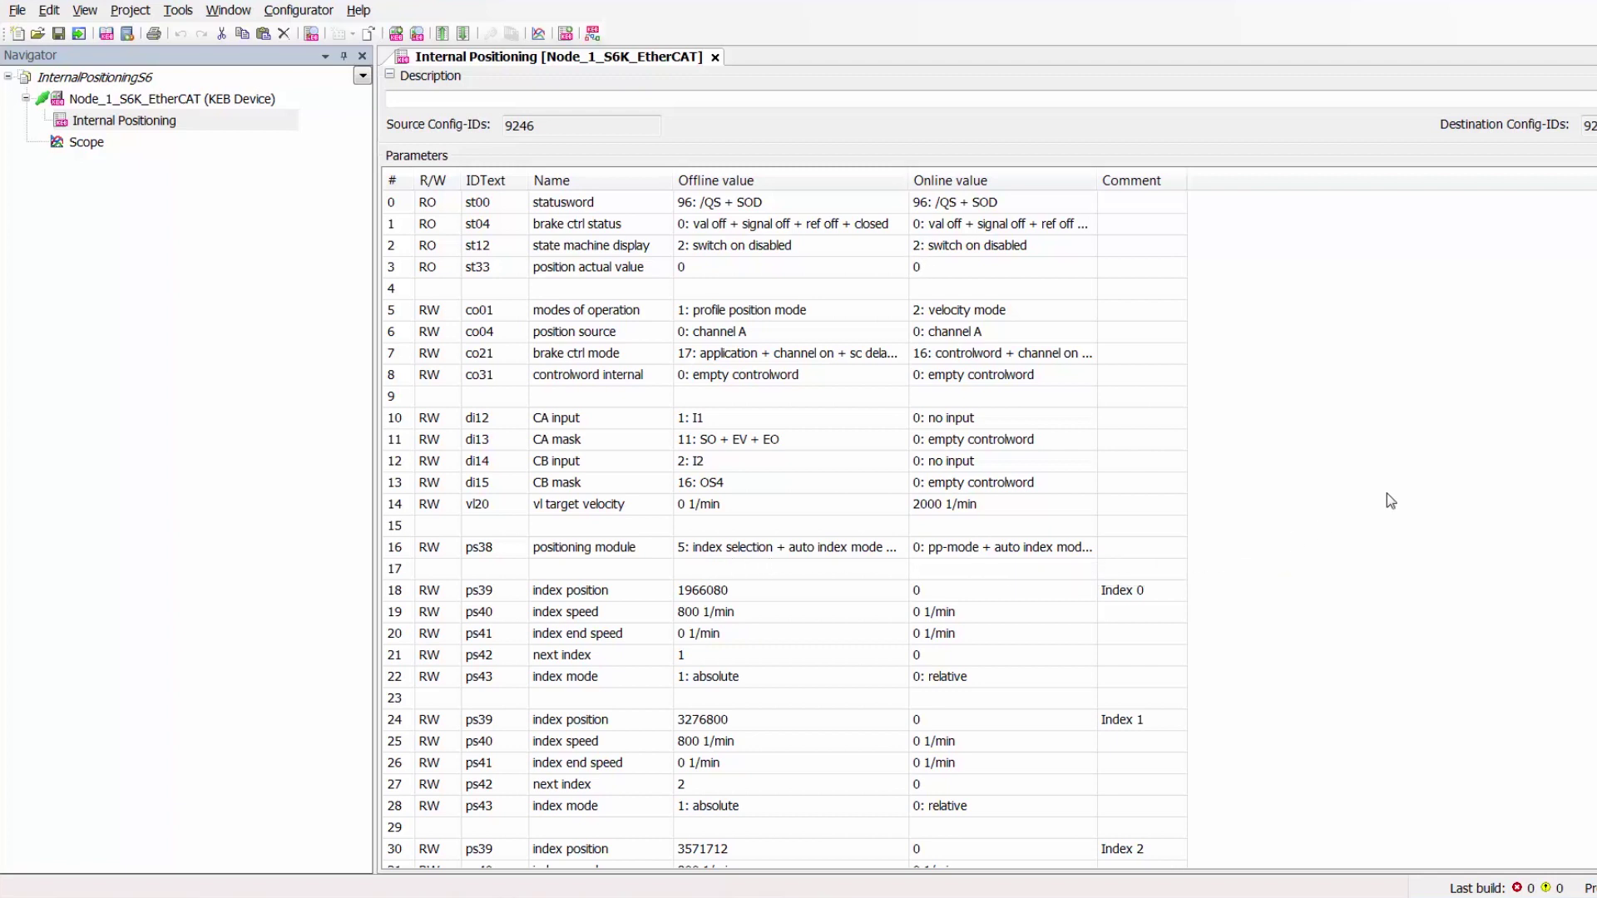
Scroll down the list to compare the online values with the offline Index 2 and 3 entries.
scroll(1424, 472, "down", 1)
scroll(1424, 471, "down", 6)
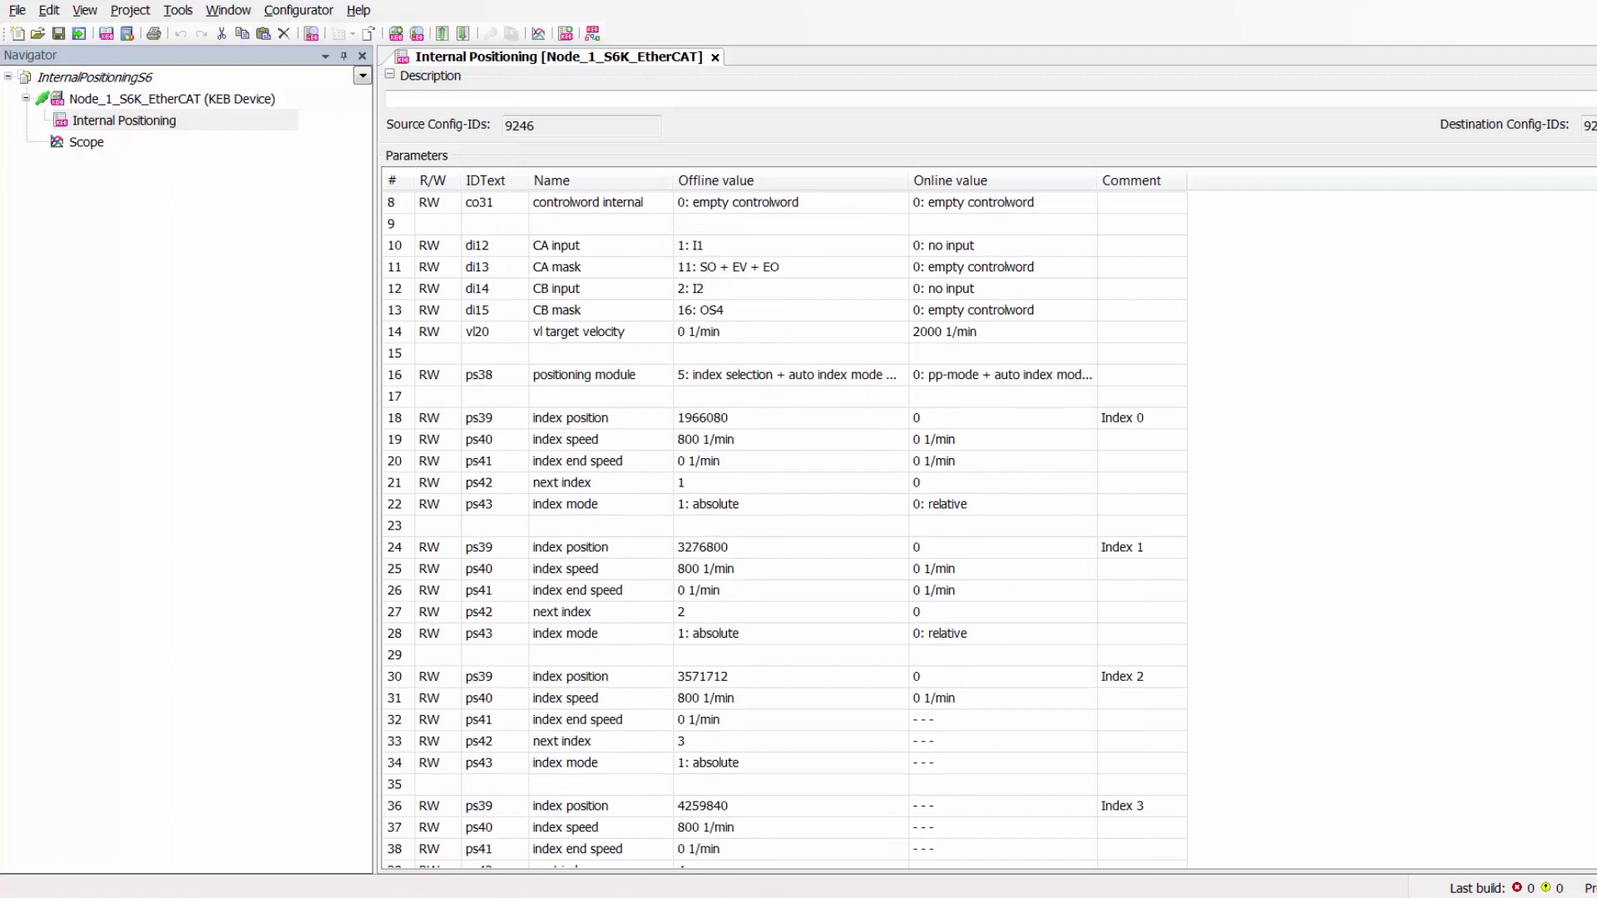
scroll(1425, 472, "up", 1)
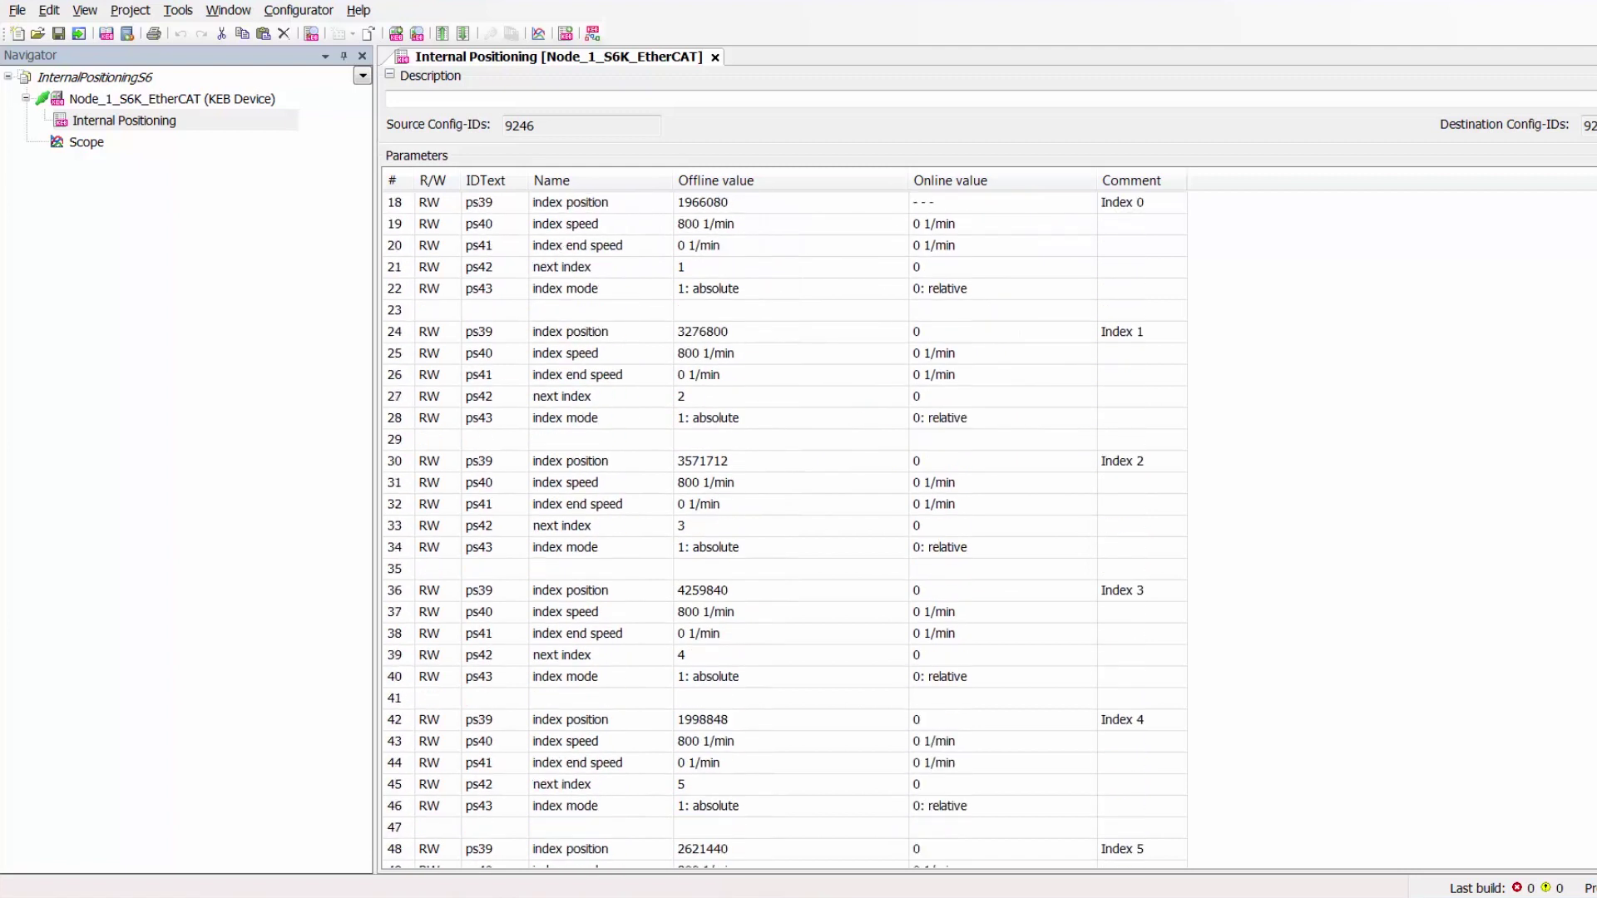
scroll(1425, 472, "down", 2)
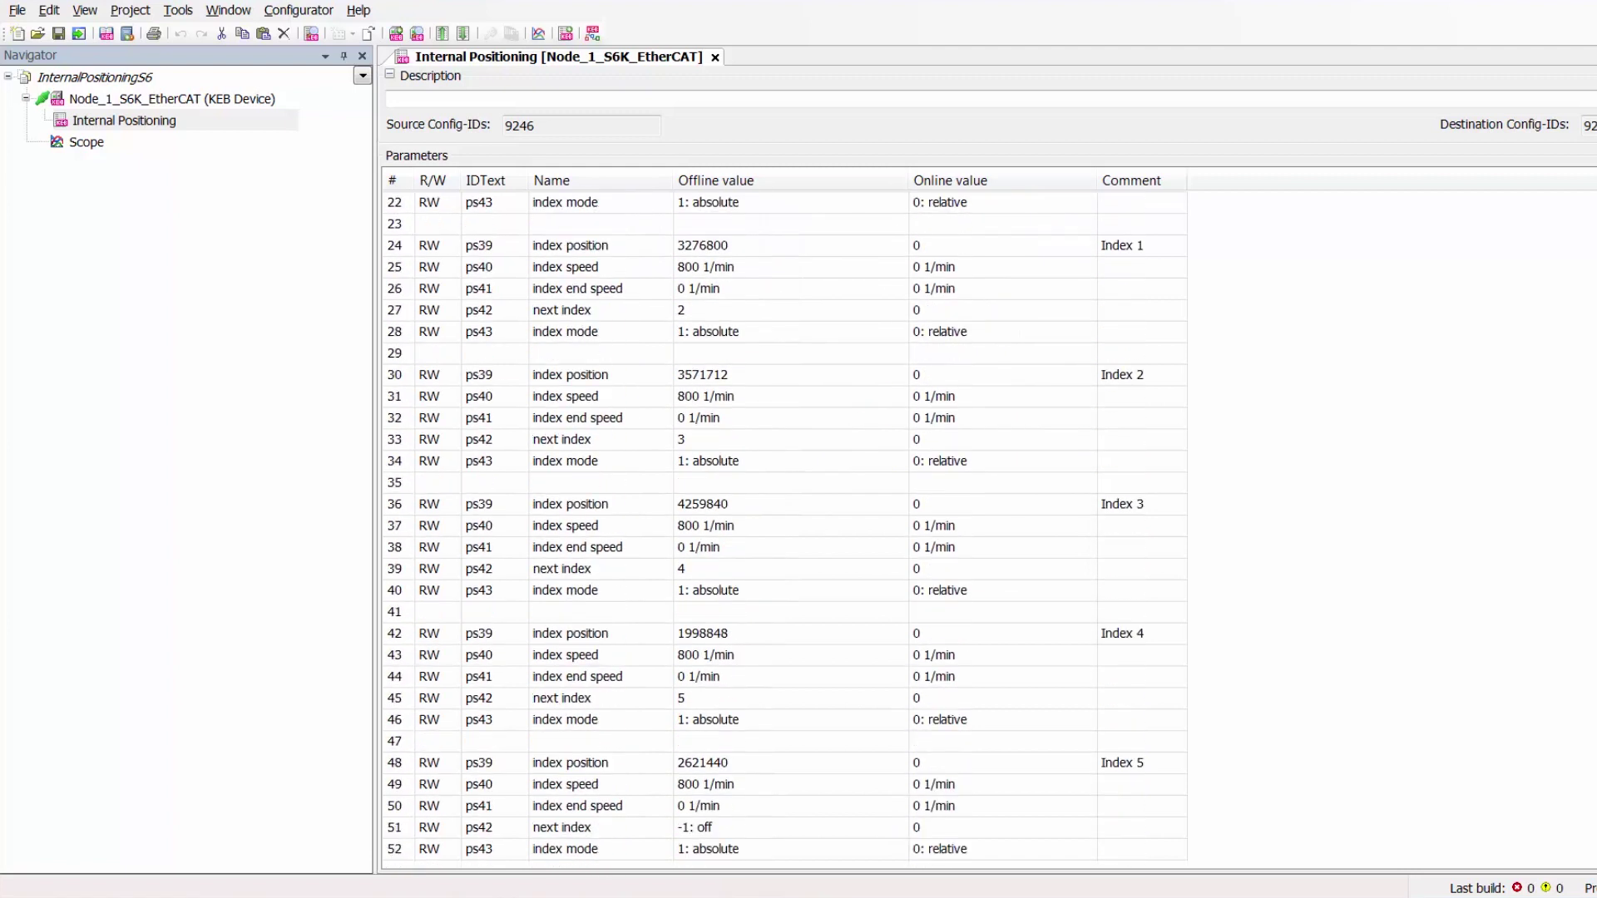
scroll(1425, 471, "up", 2)
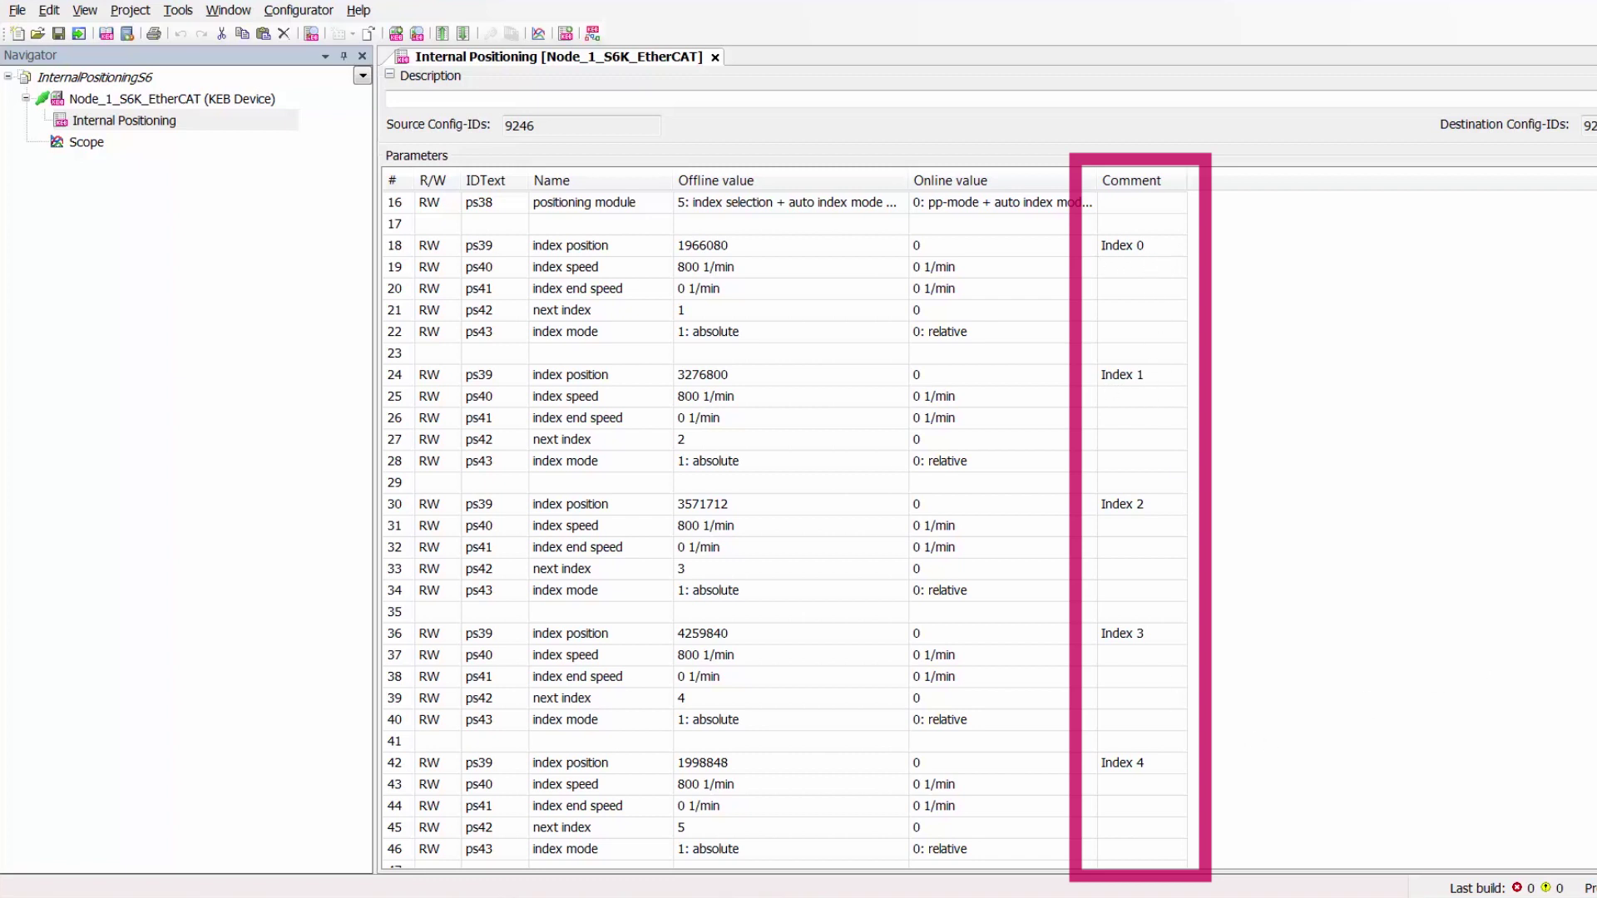
scroll(766, 524, "down", 2)
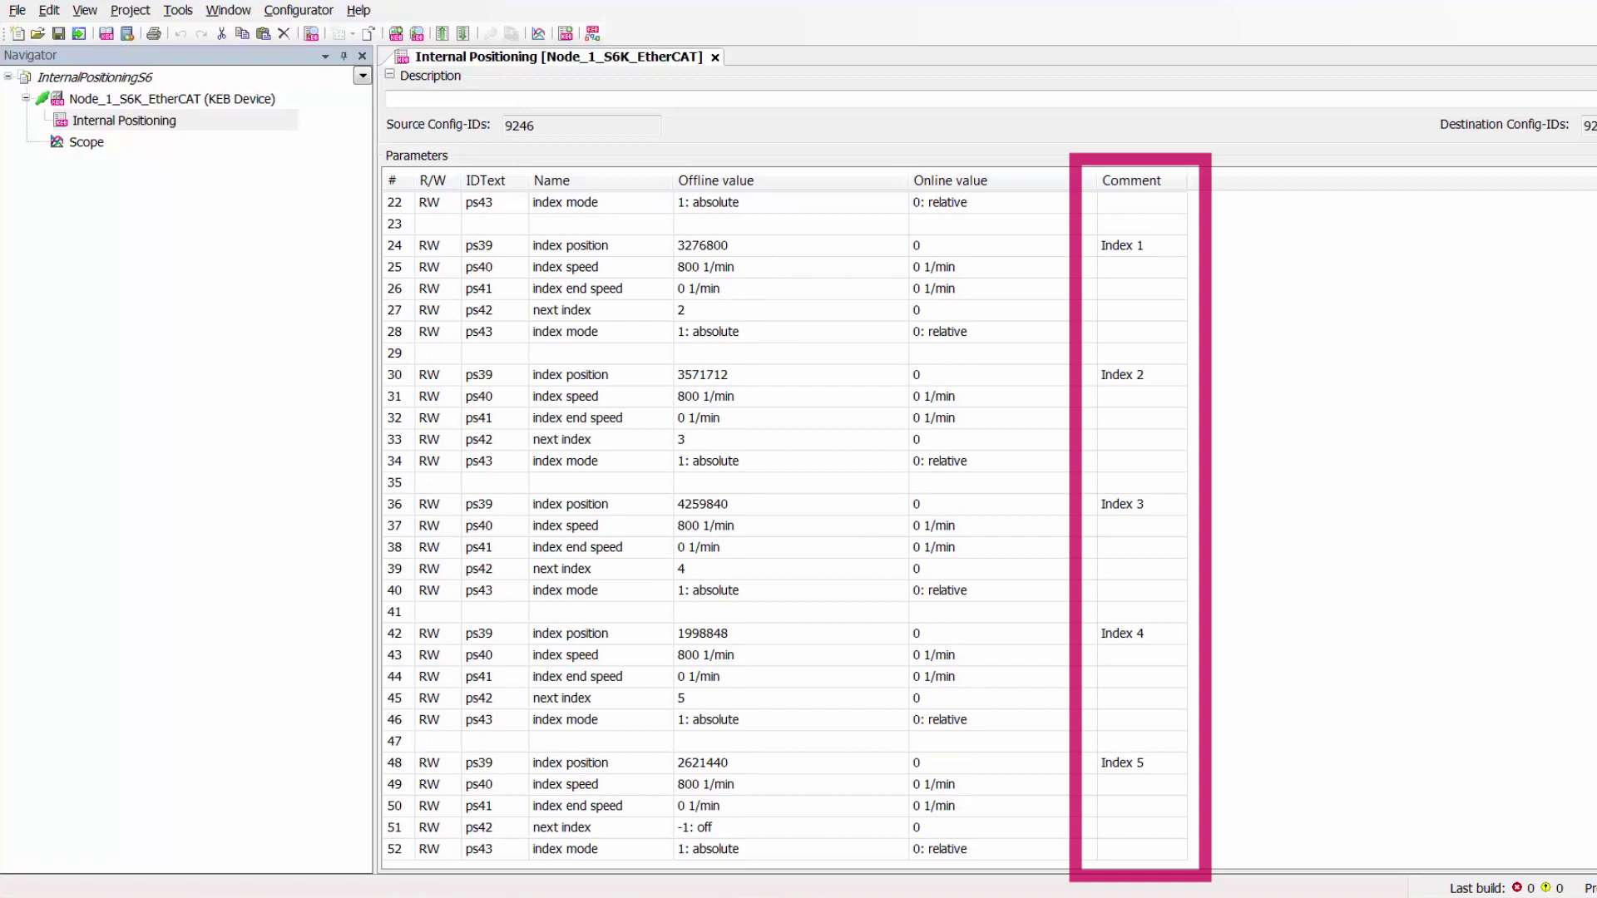
scroll(1416, 539, "up", 2)
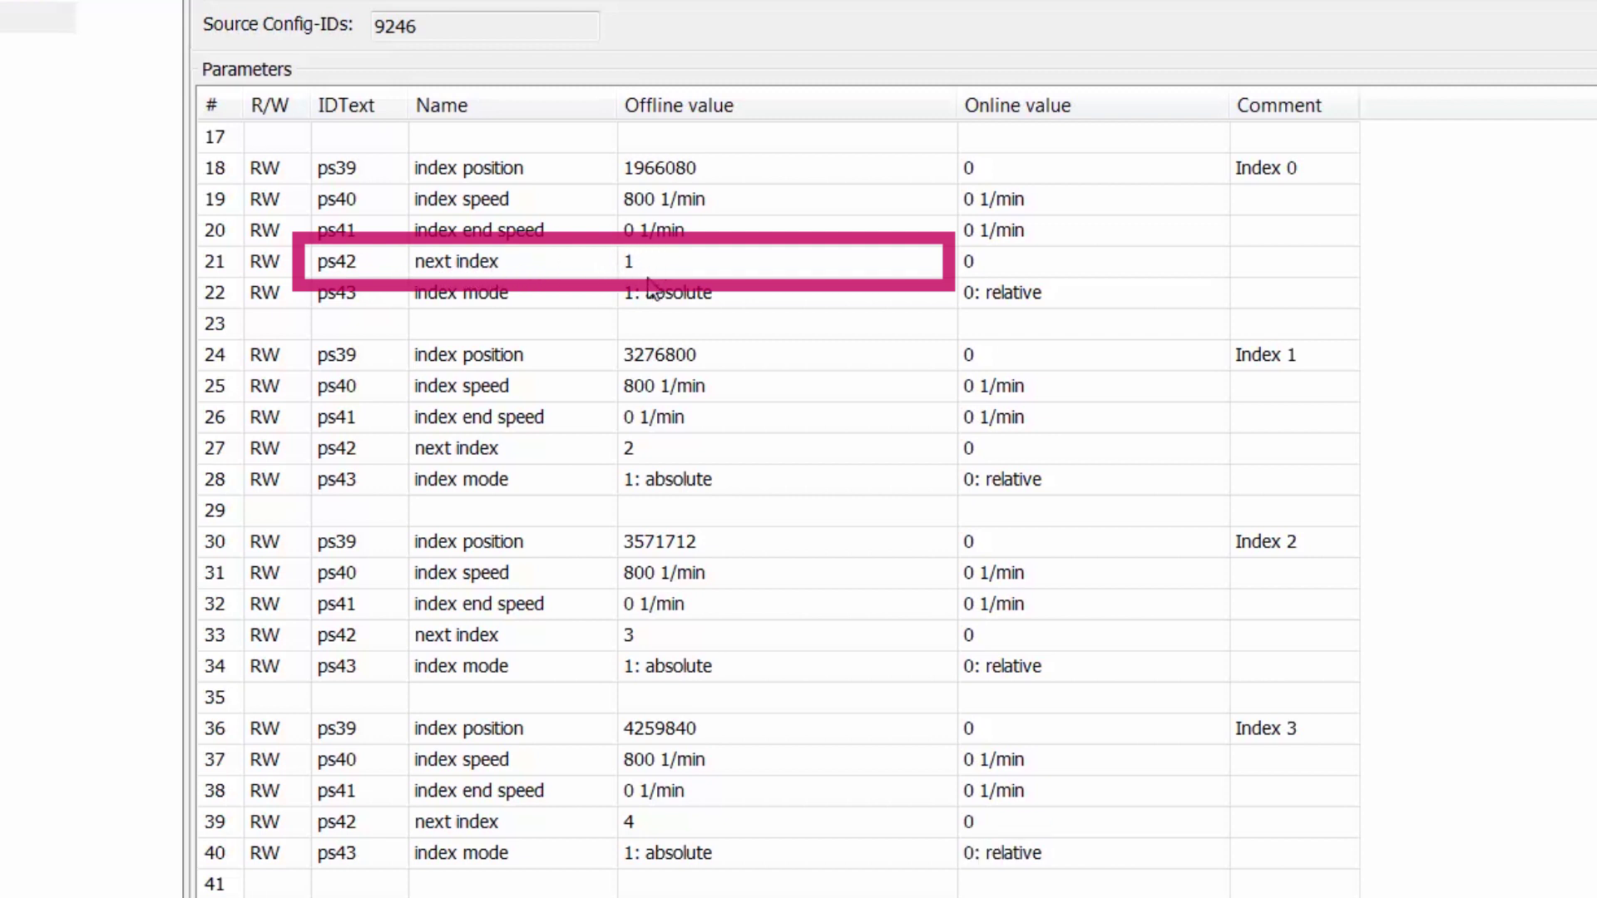
Enter 1 as the offline ps42 next index value for Index 0.
type("1")
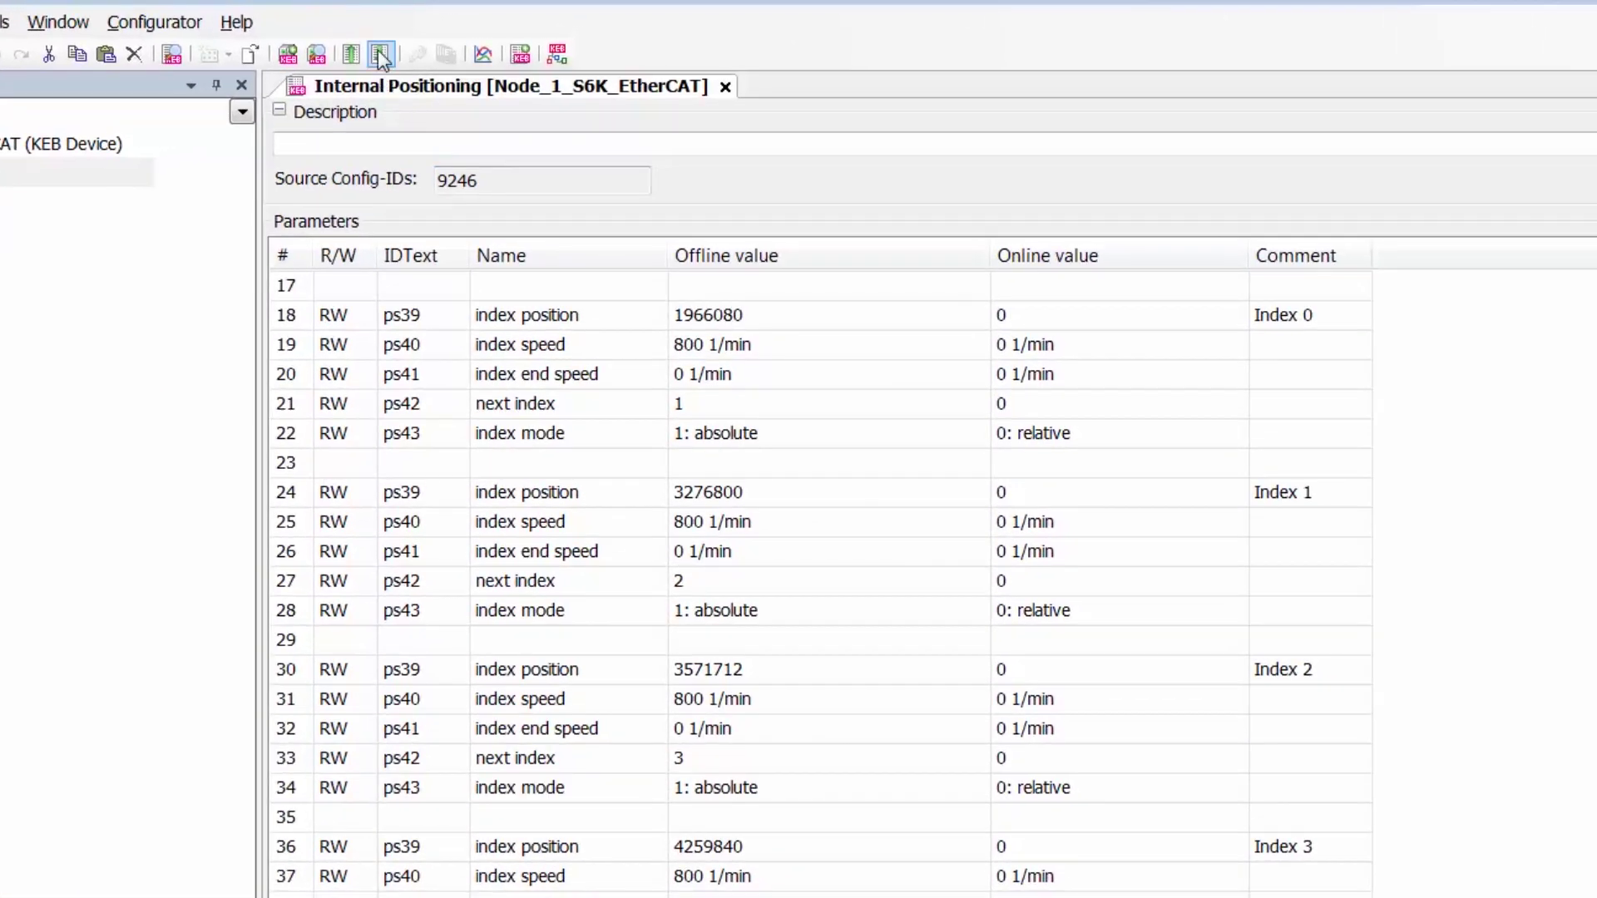
Download the Internal Positioning list to the S6 drive and close the Messages panel.
left_click(380, 54)
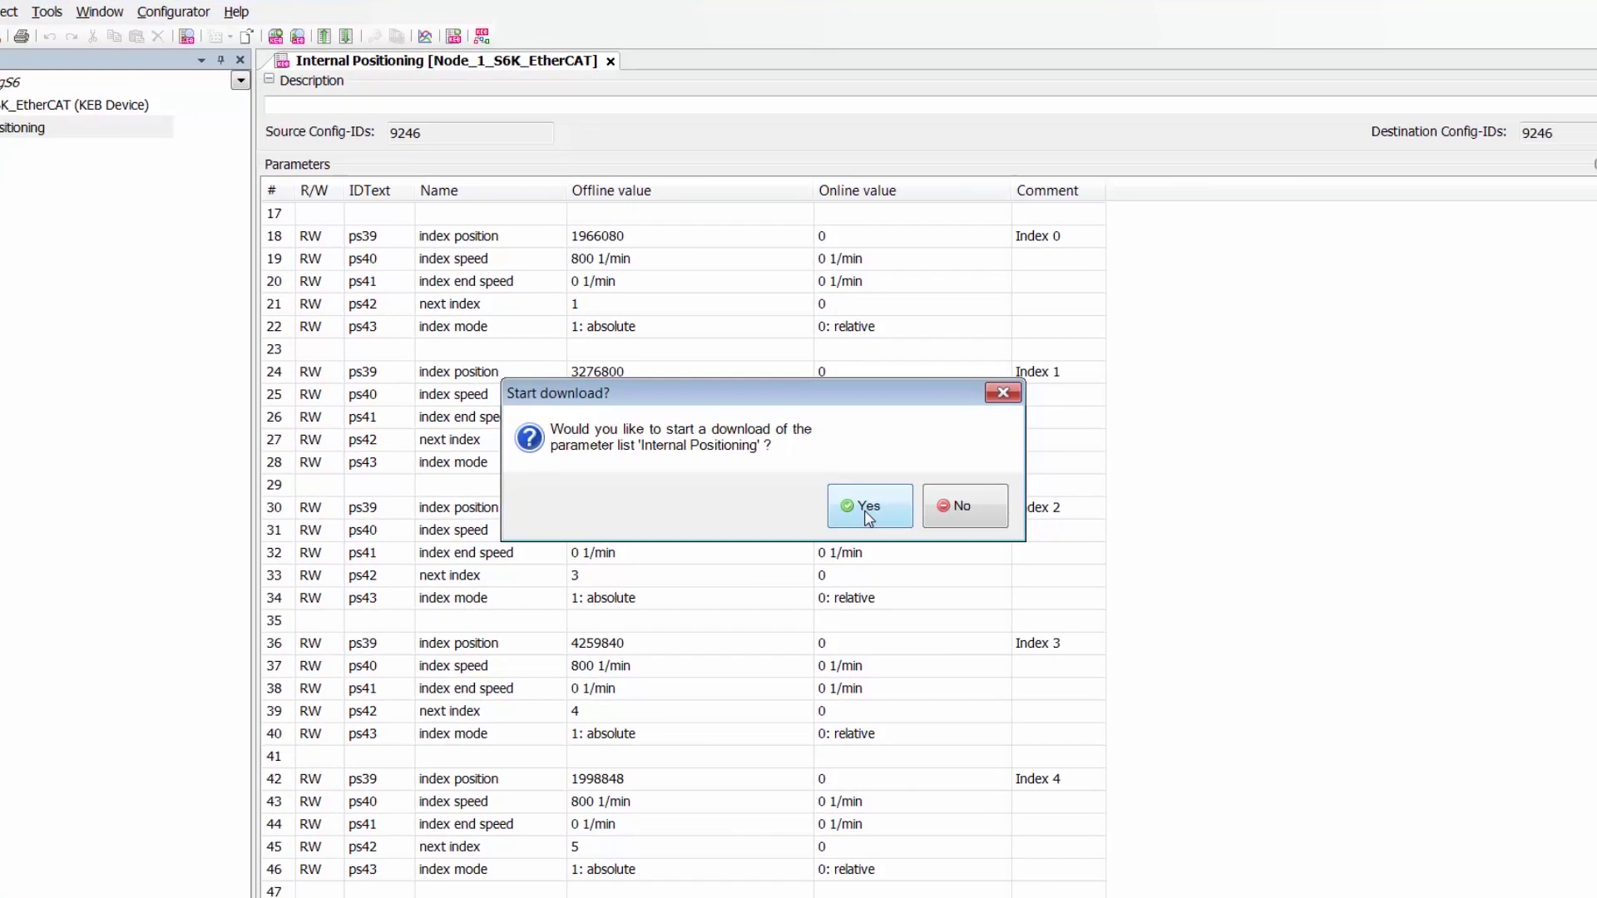
left_click(1064, 667)
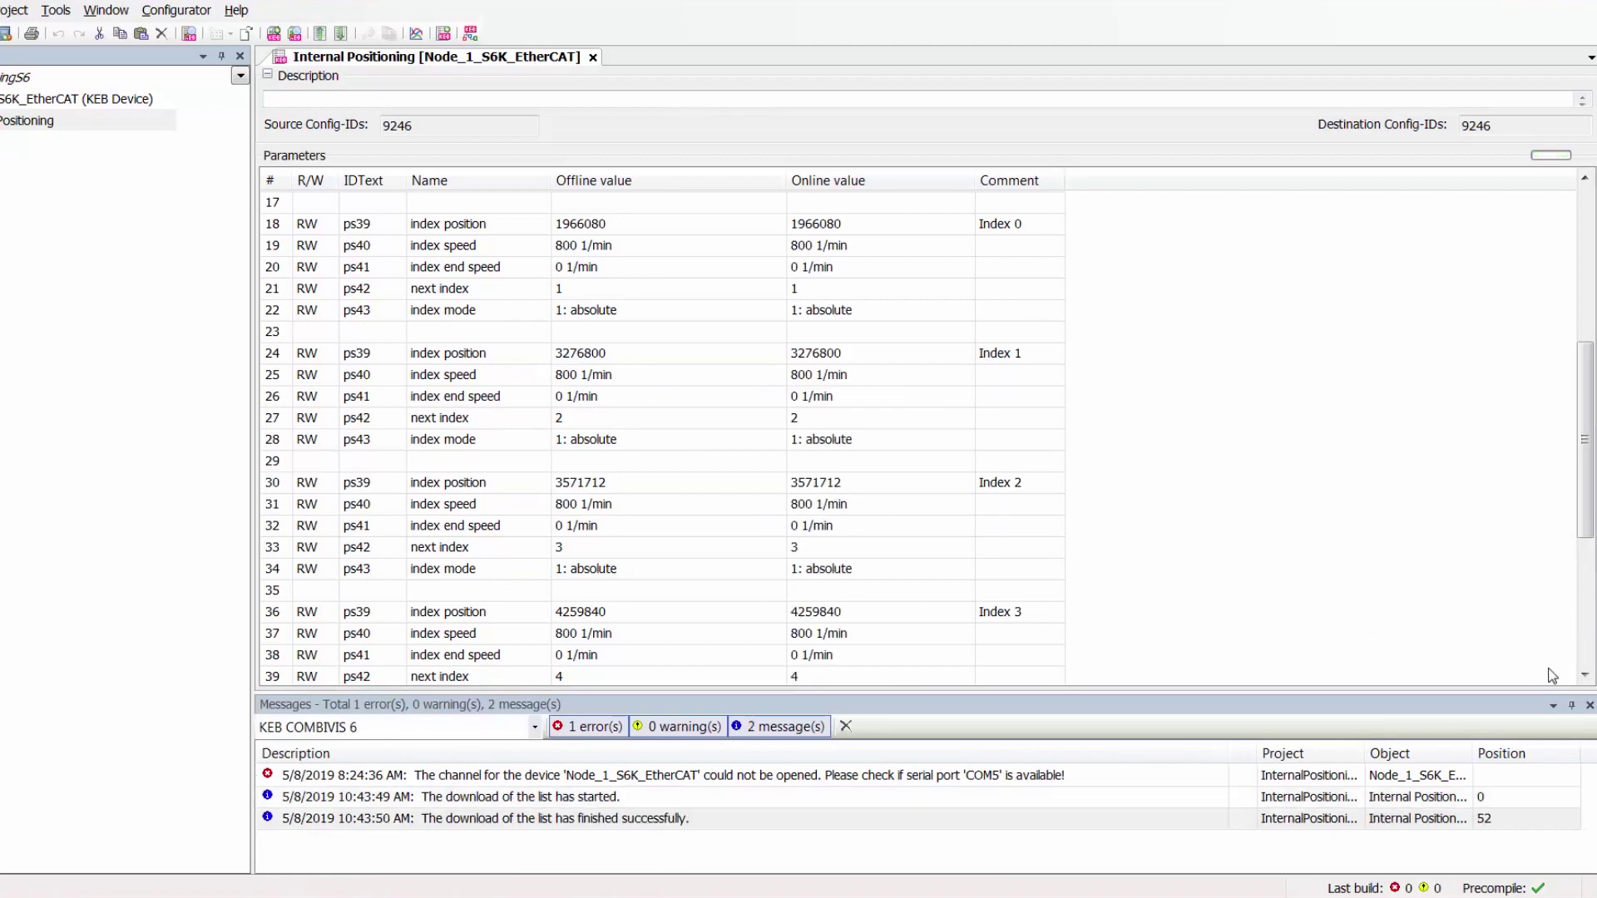
left_click(1589, 705)
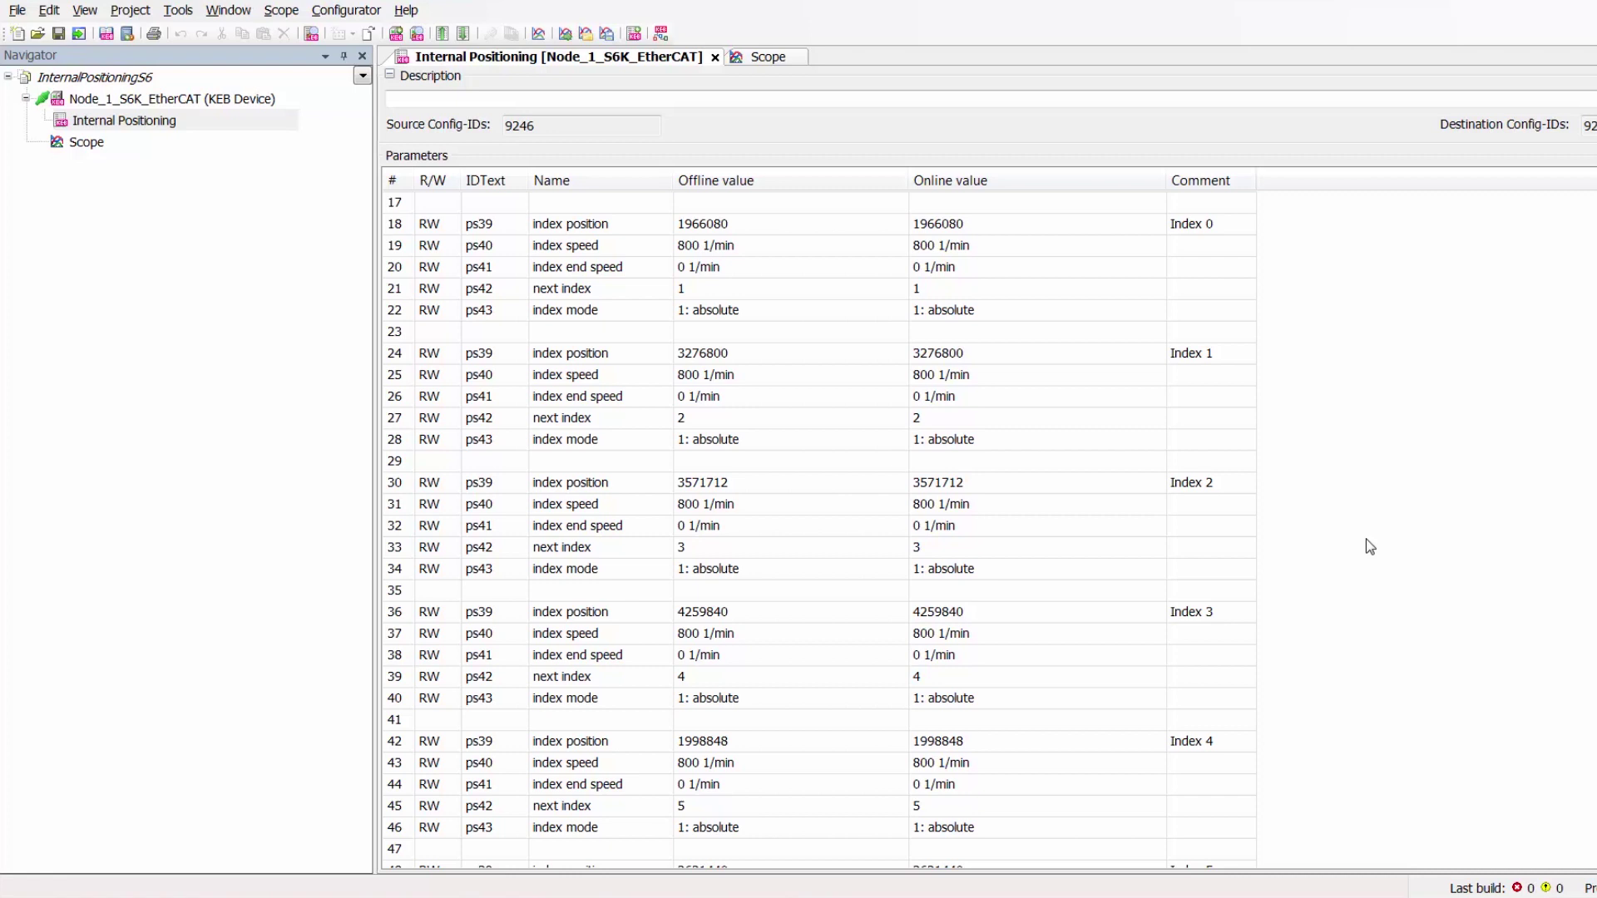
Change the drive's ps38 index mode to 2: stop after each index.
scroll(819, 527, "up", 3)
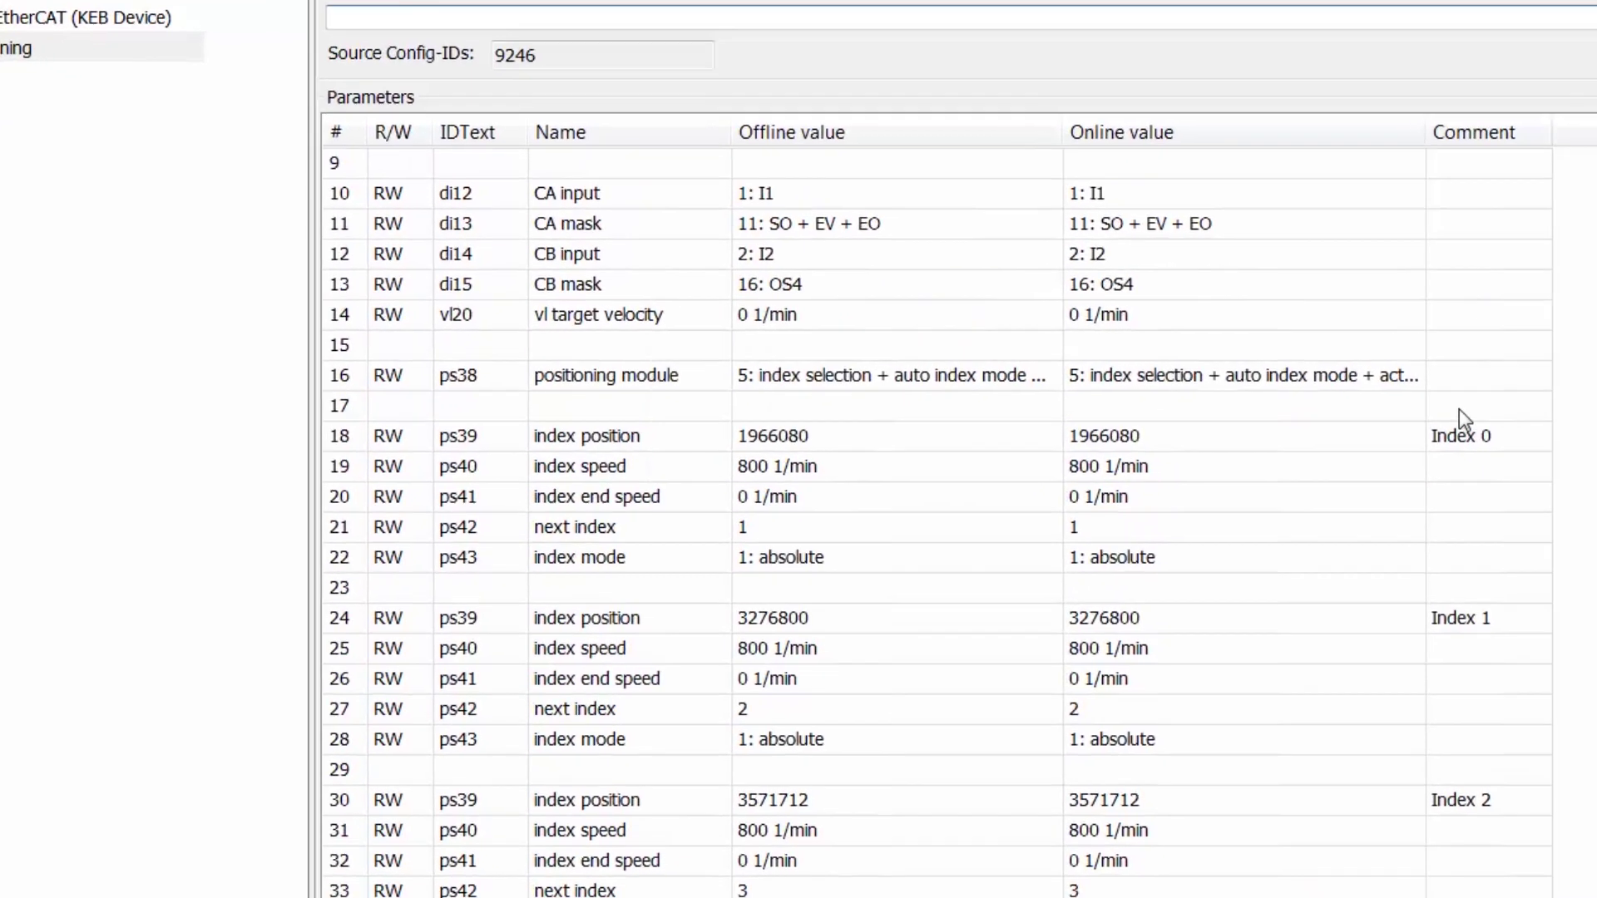
double_click(1300, 376)
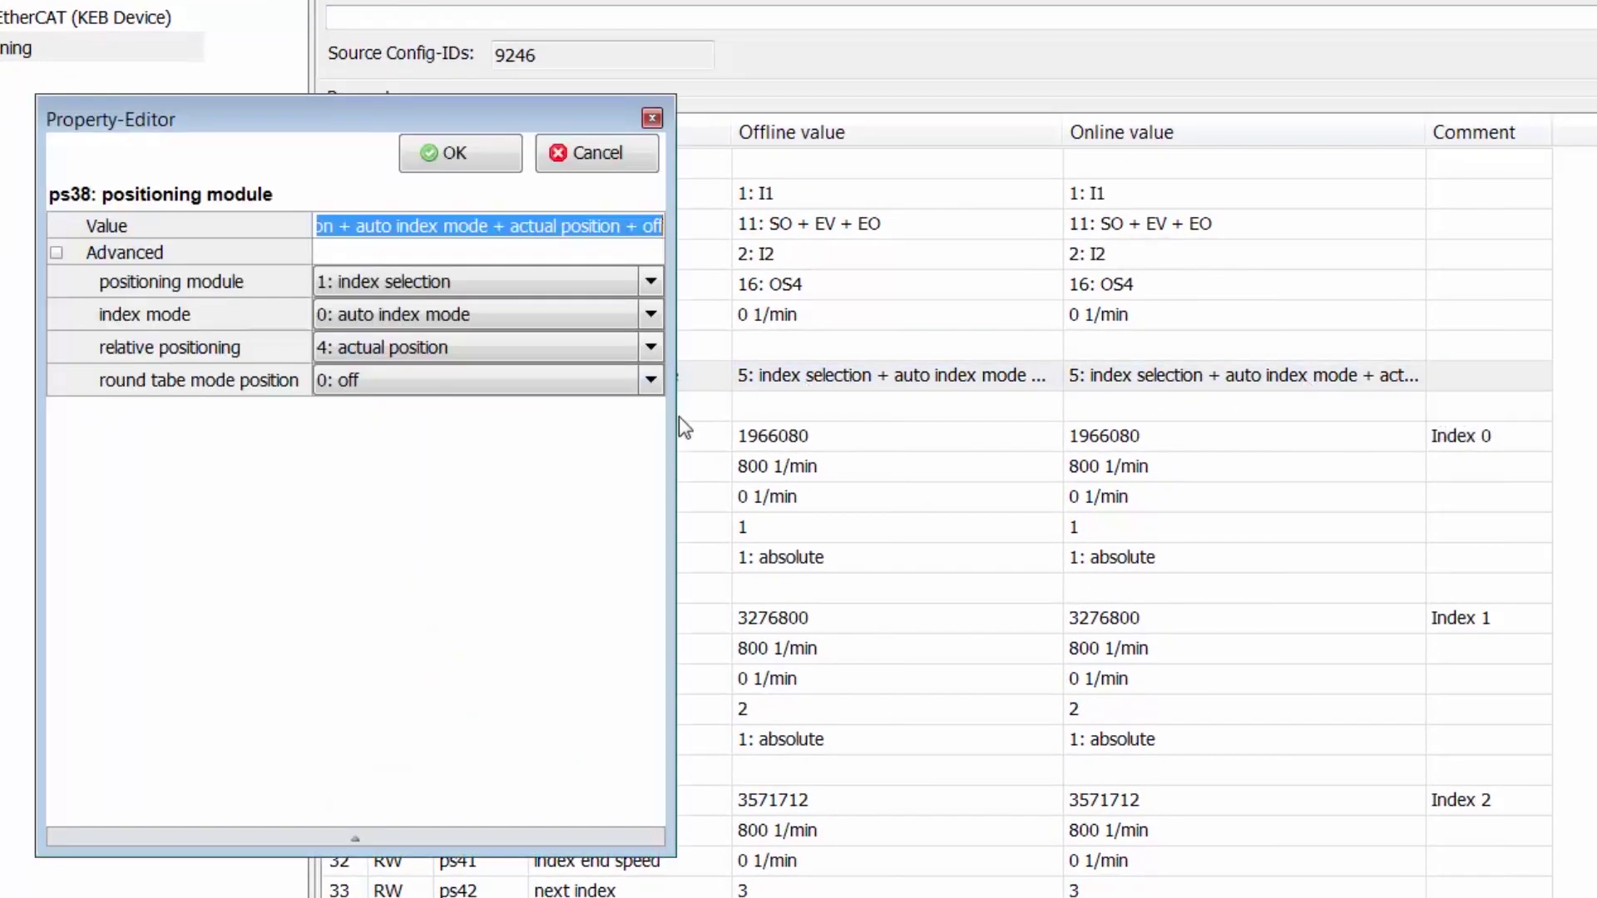
left_click(650, 321)
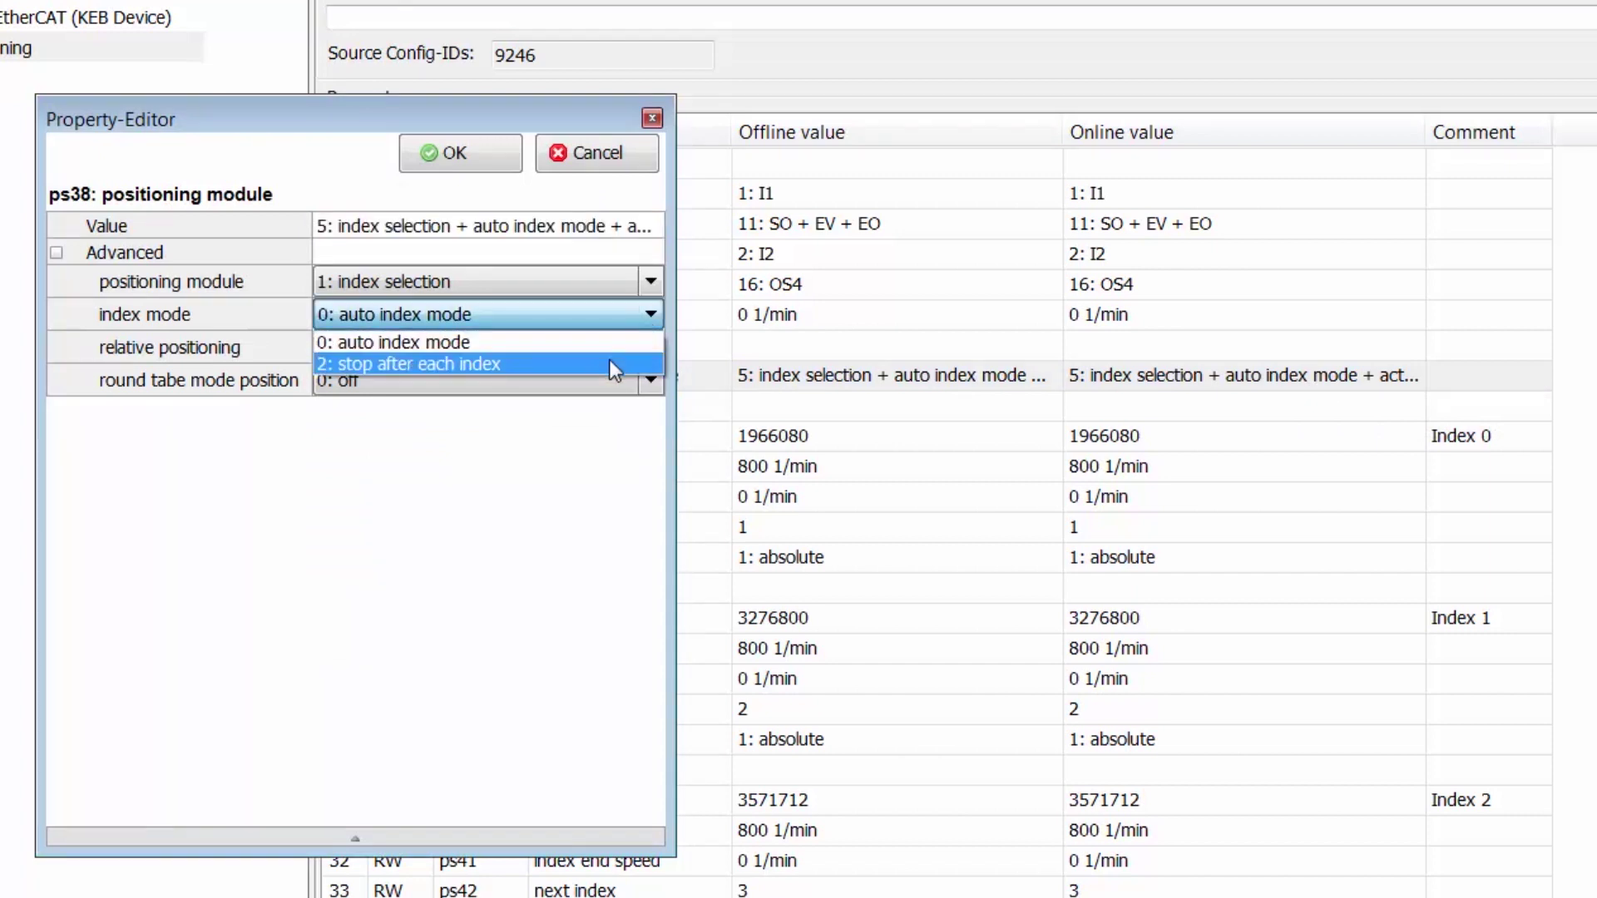
left_click(613, 365)
left_click(489, 152)
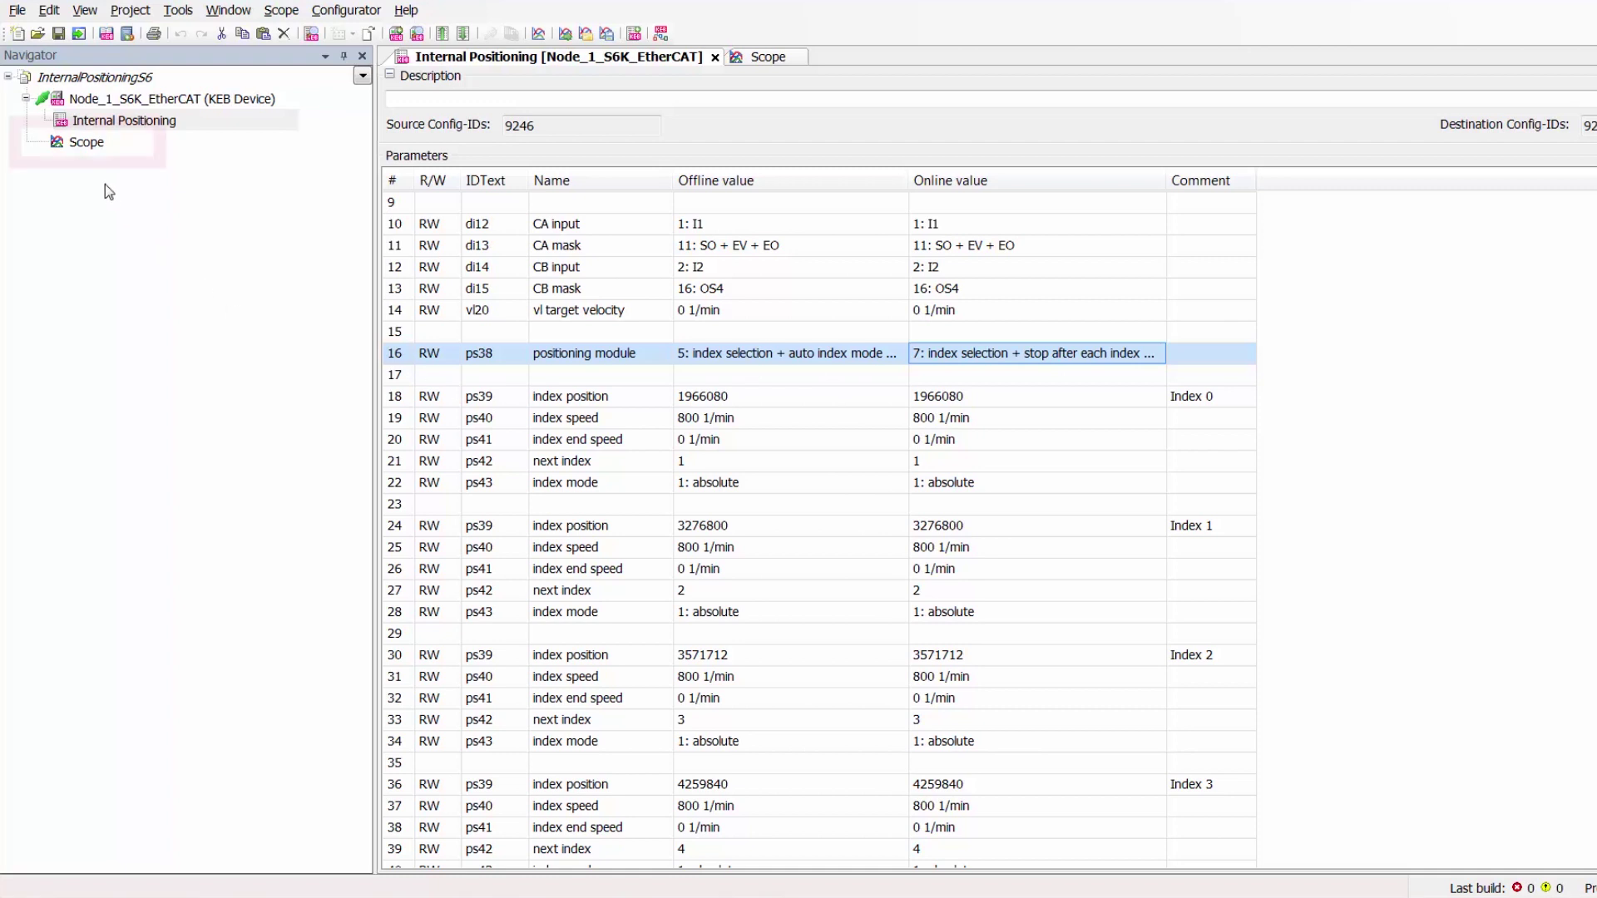
Open the project's Scope for position actual value, input state and active index.
left_click(84, 144)
double_click(85, 144)
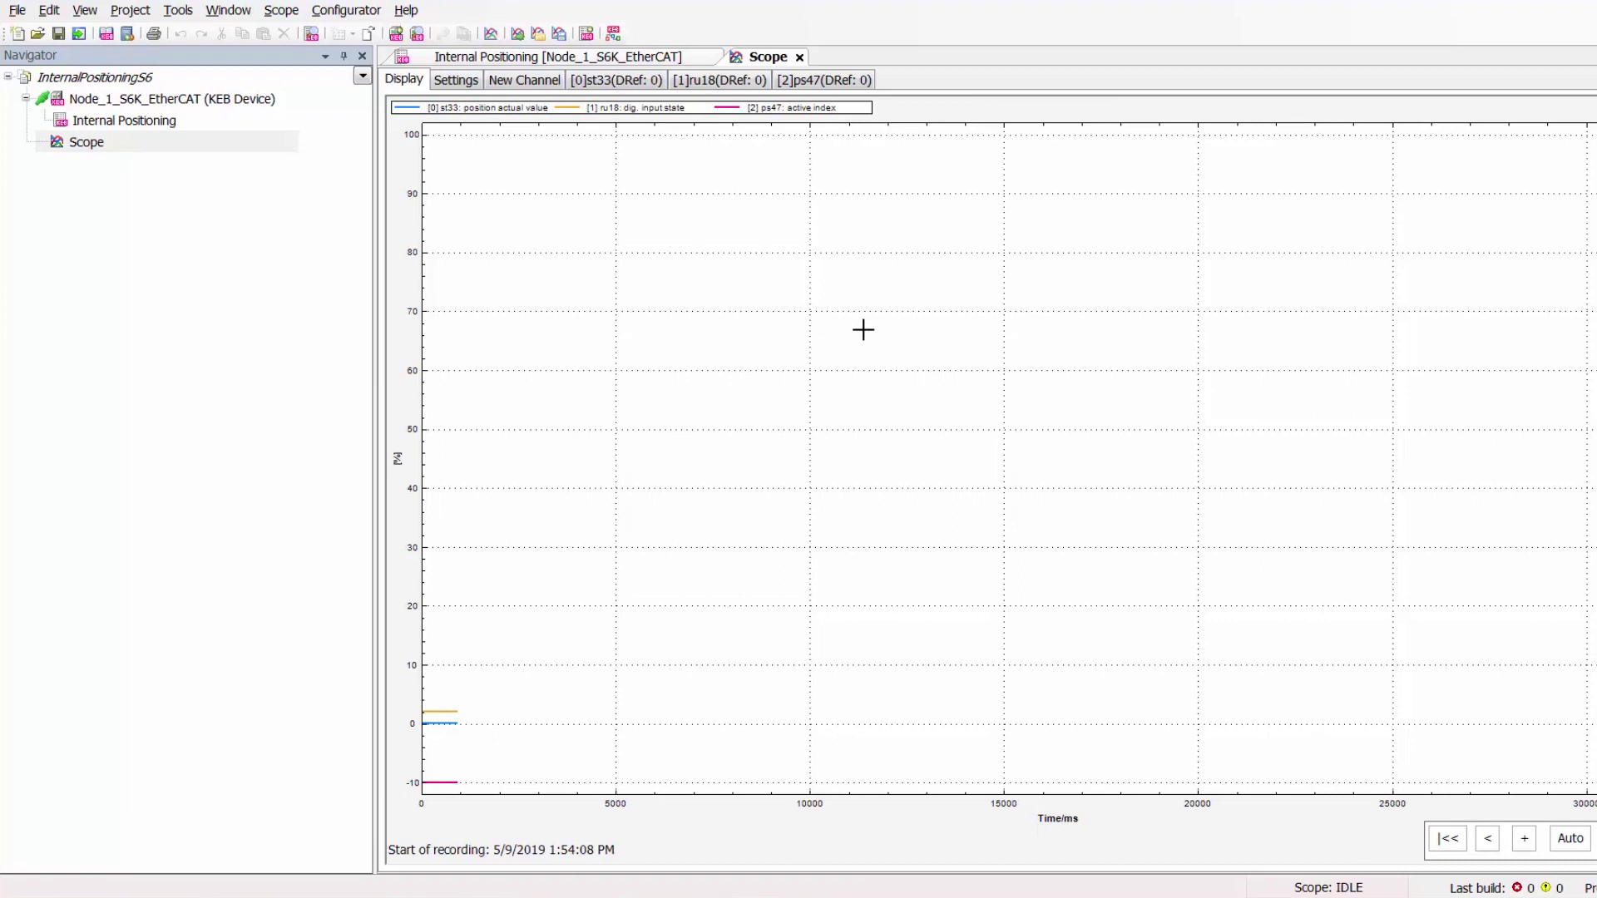
Record a Scope run while the drive steps through the indexes, then stop recording.
right_click(864, 329)
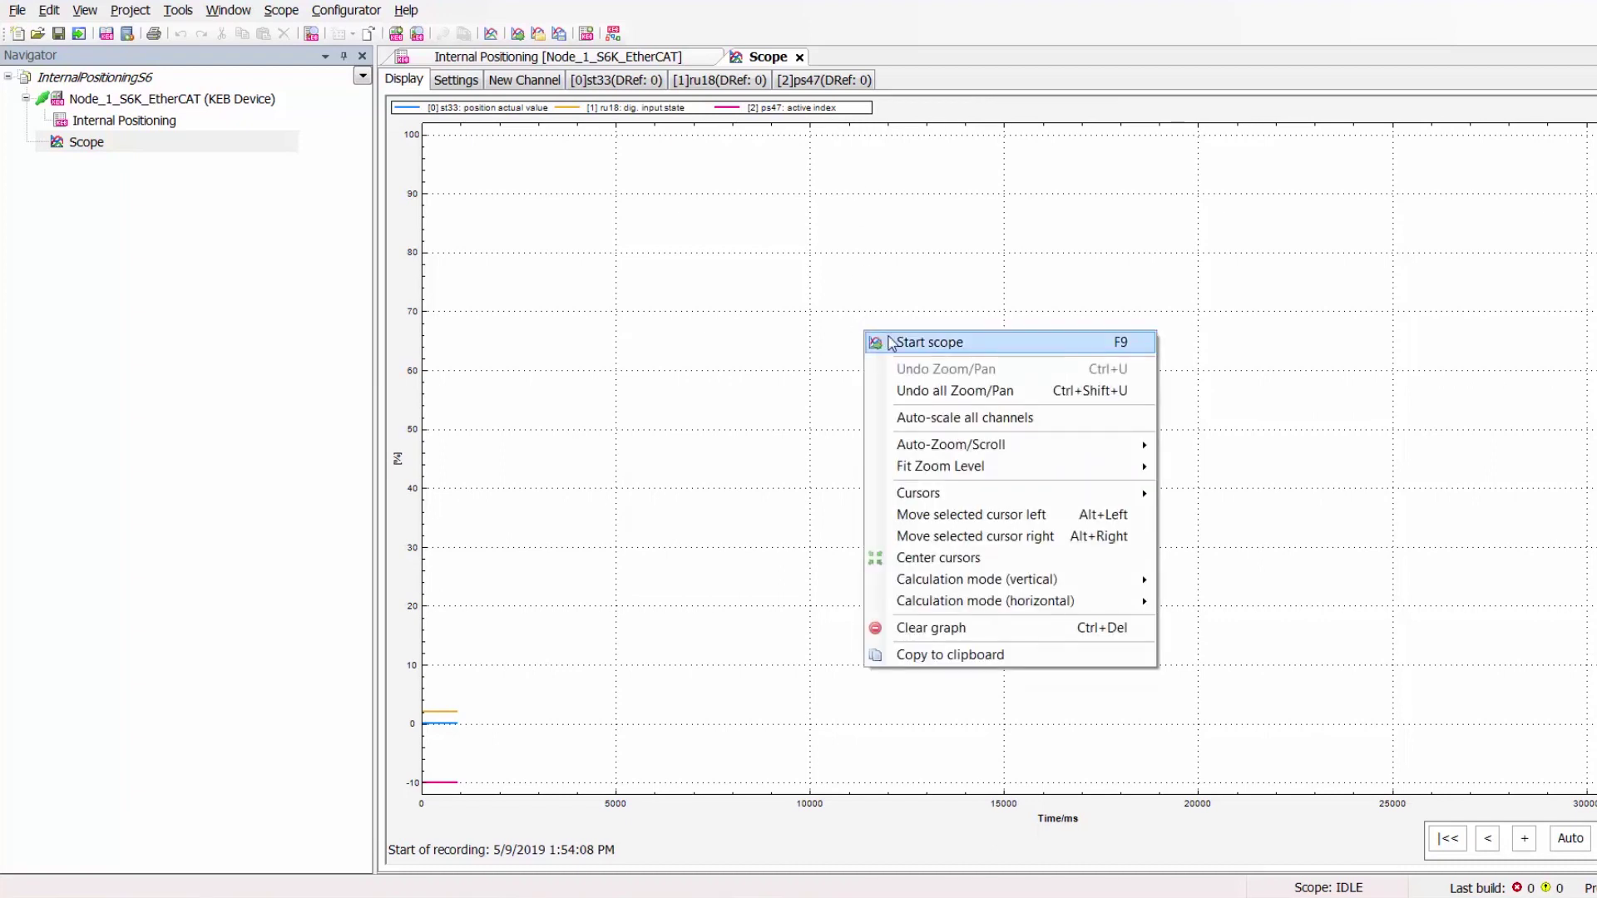
left_click(891, 343)
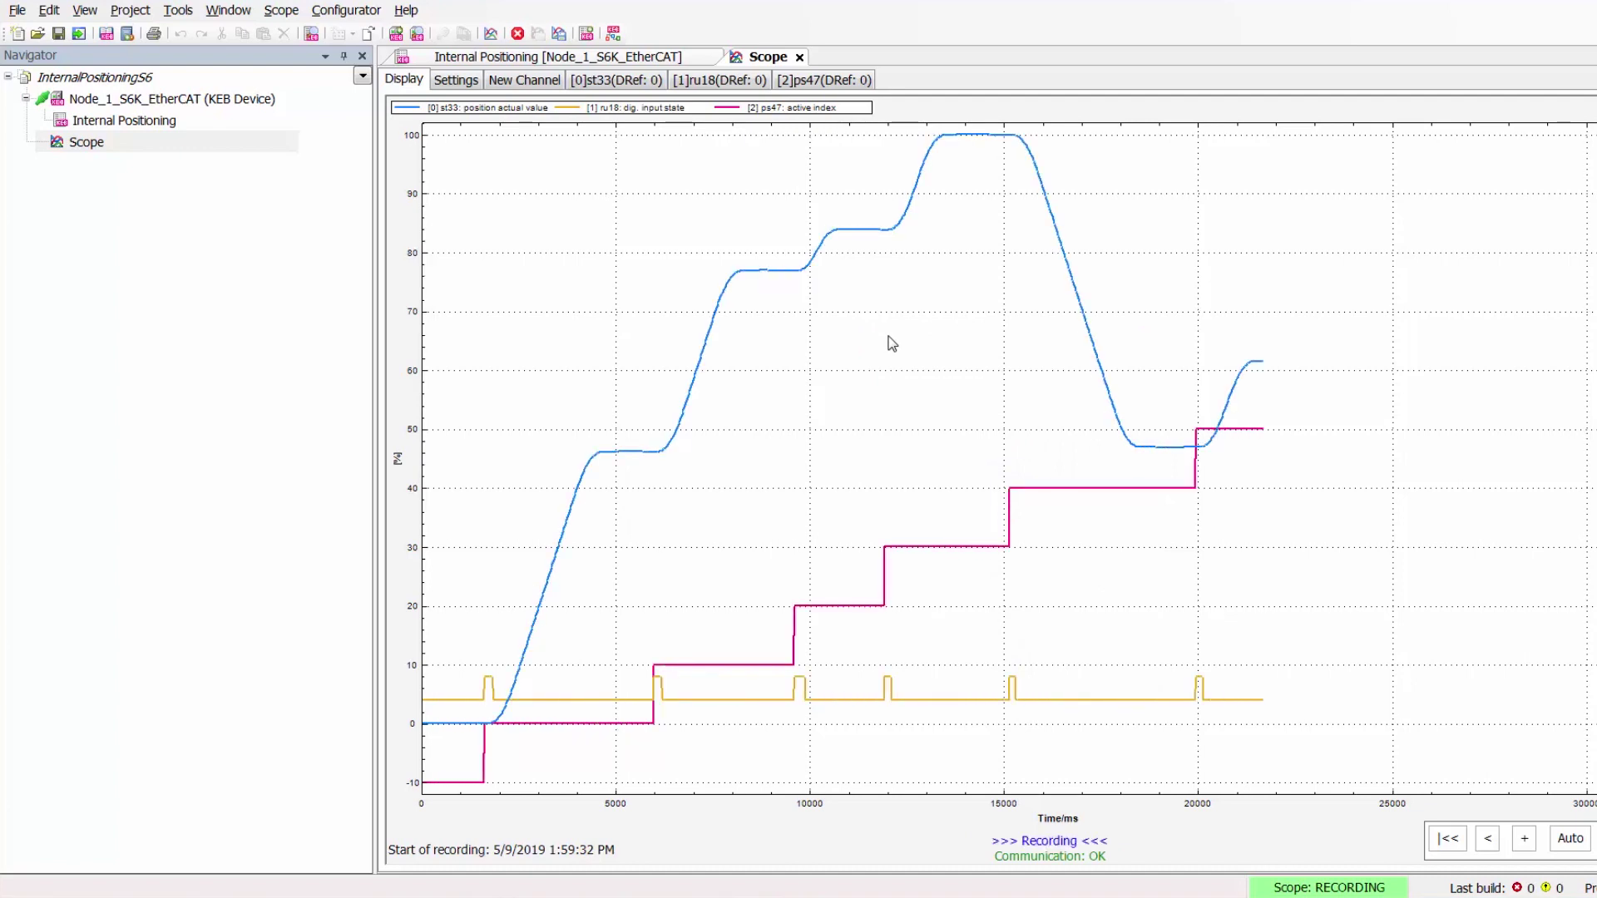
right_click(888, 336)
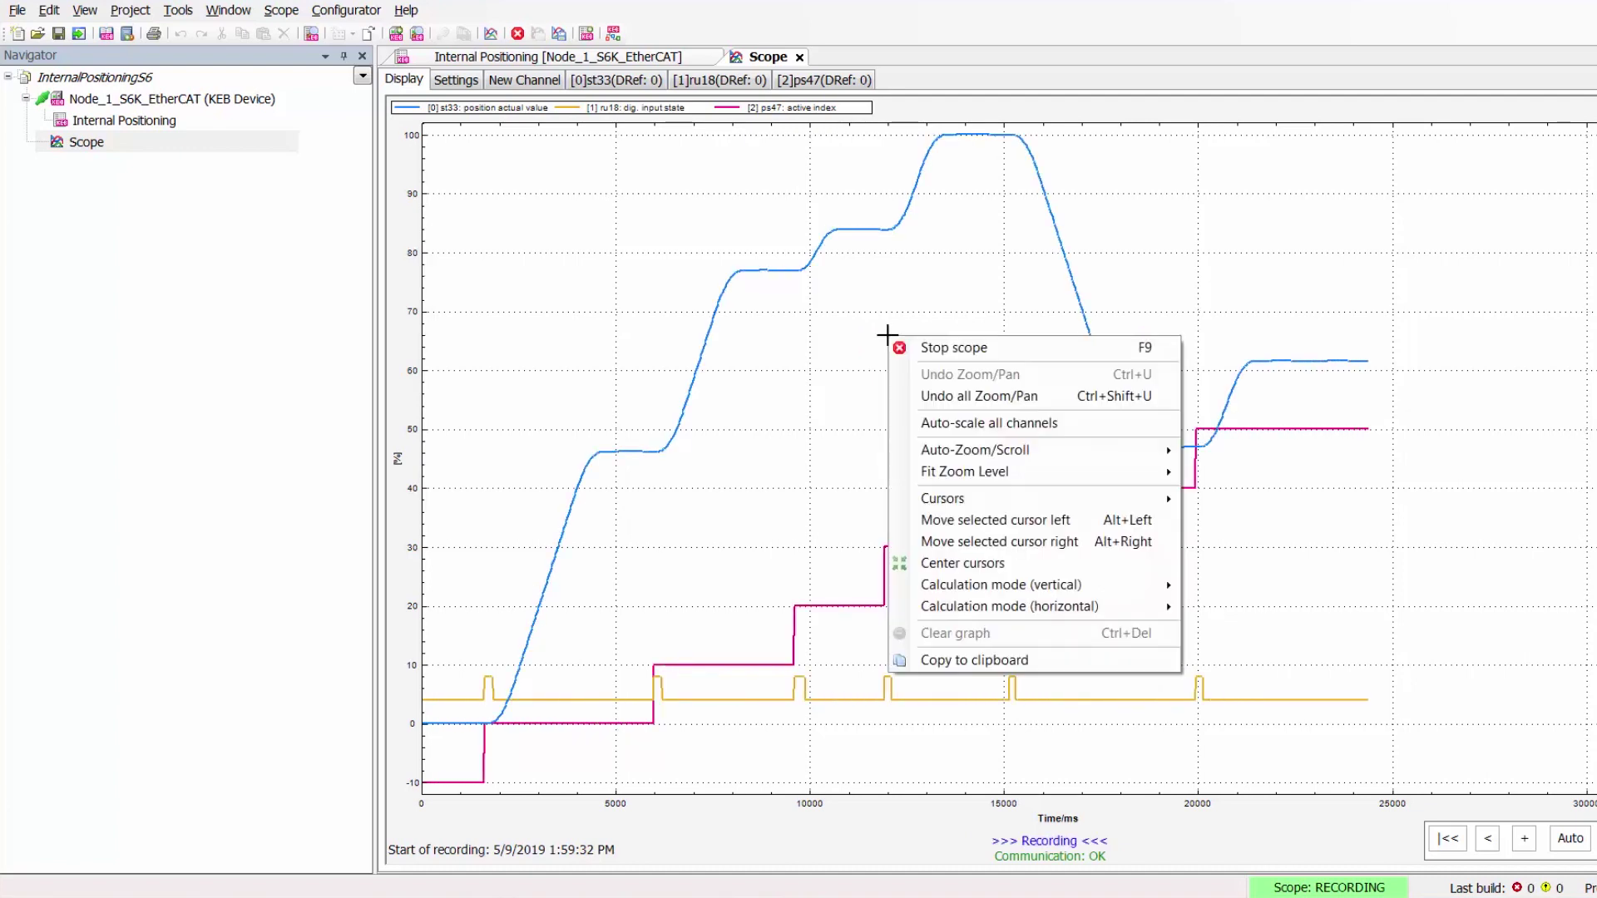
left_click(928, 349)
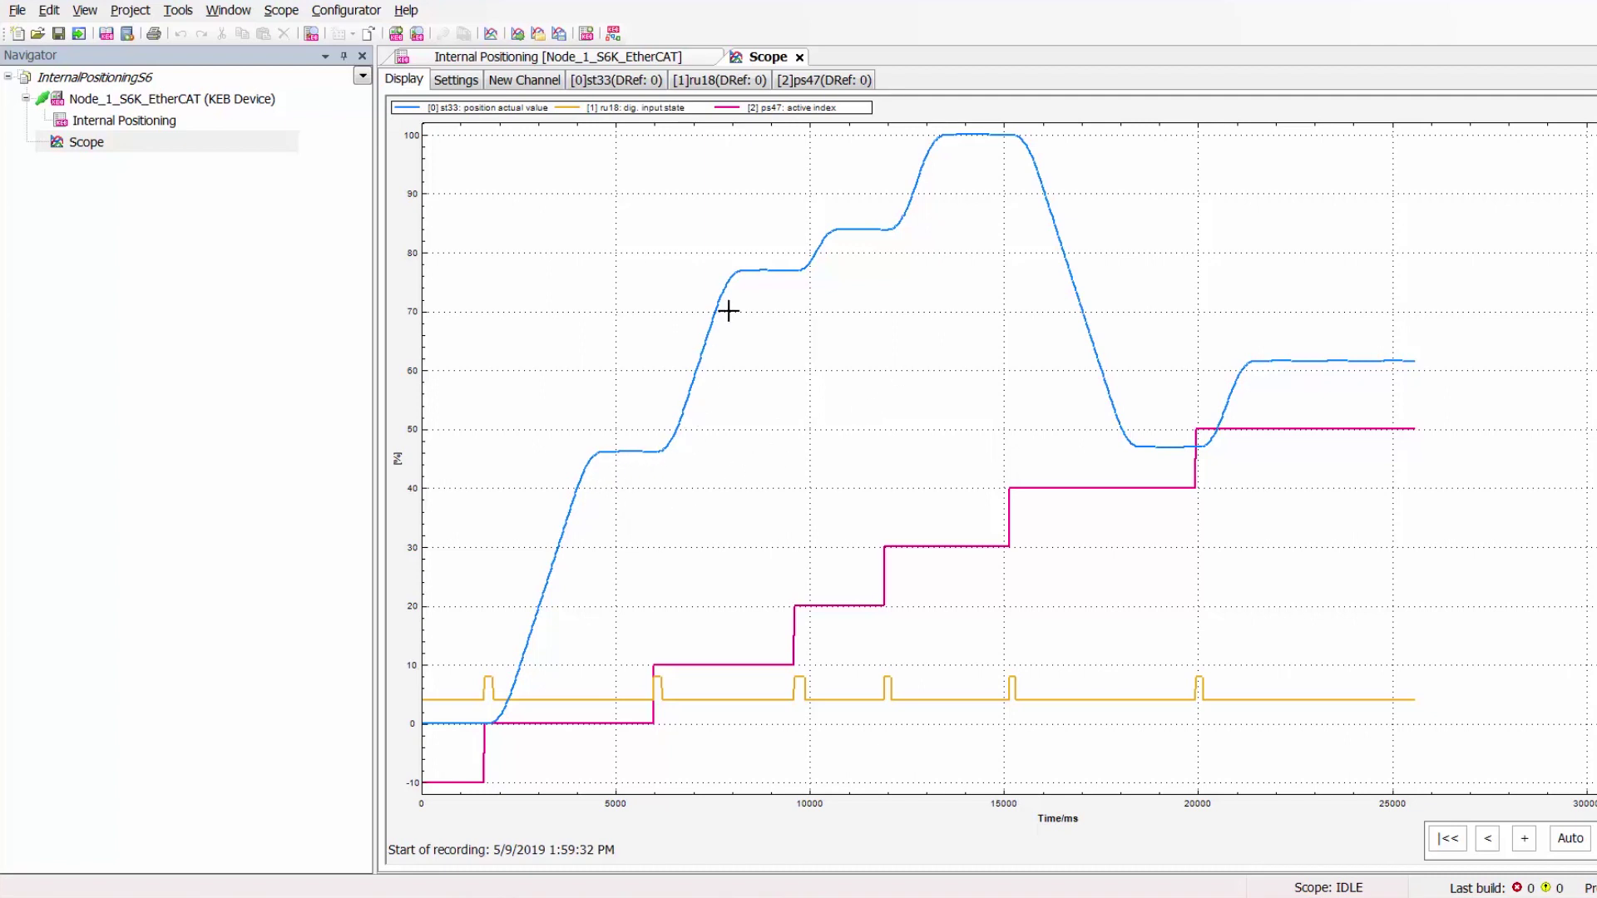
mouse_move(781, 270)
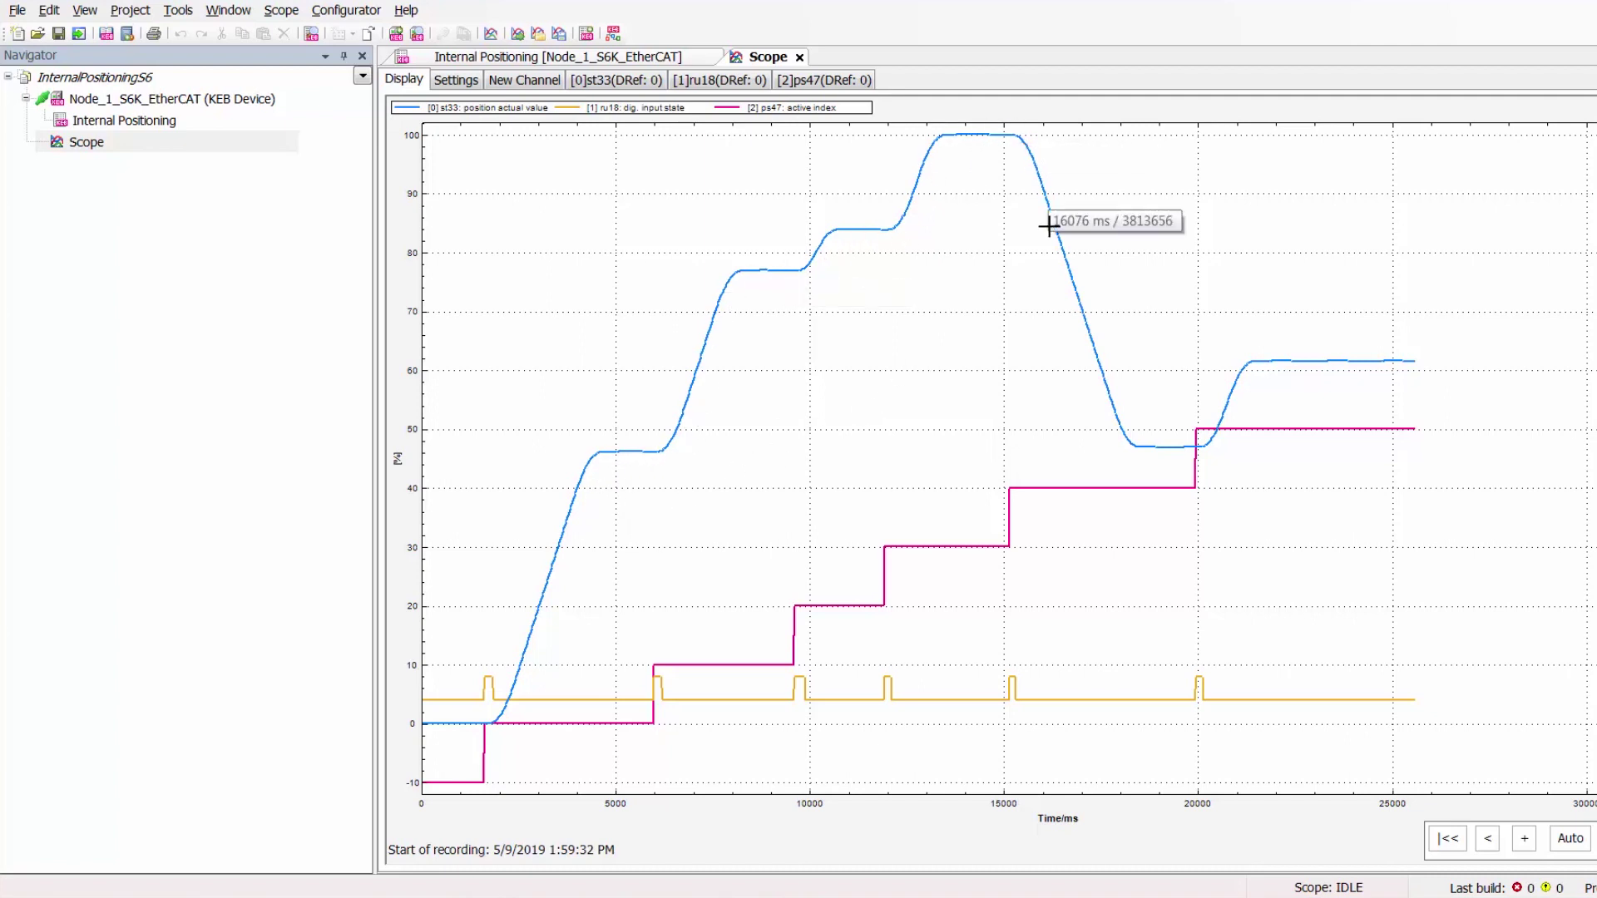
mouse_move(1164, 442)
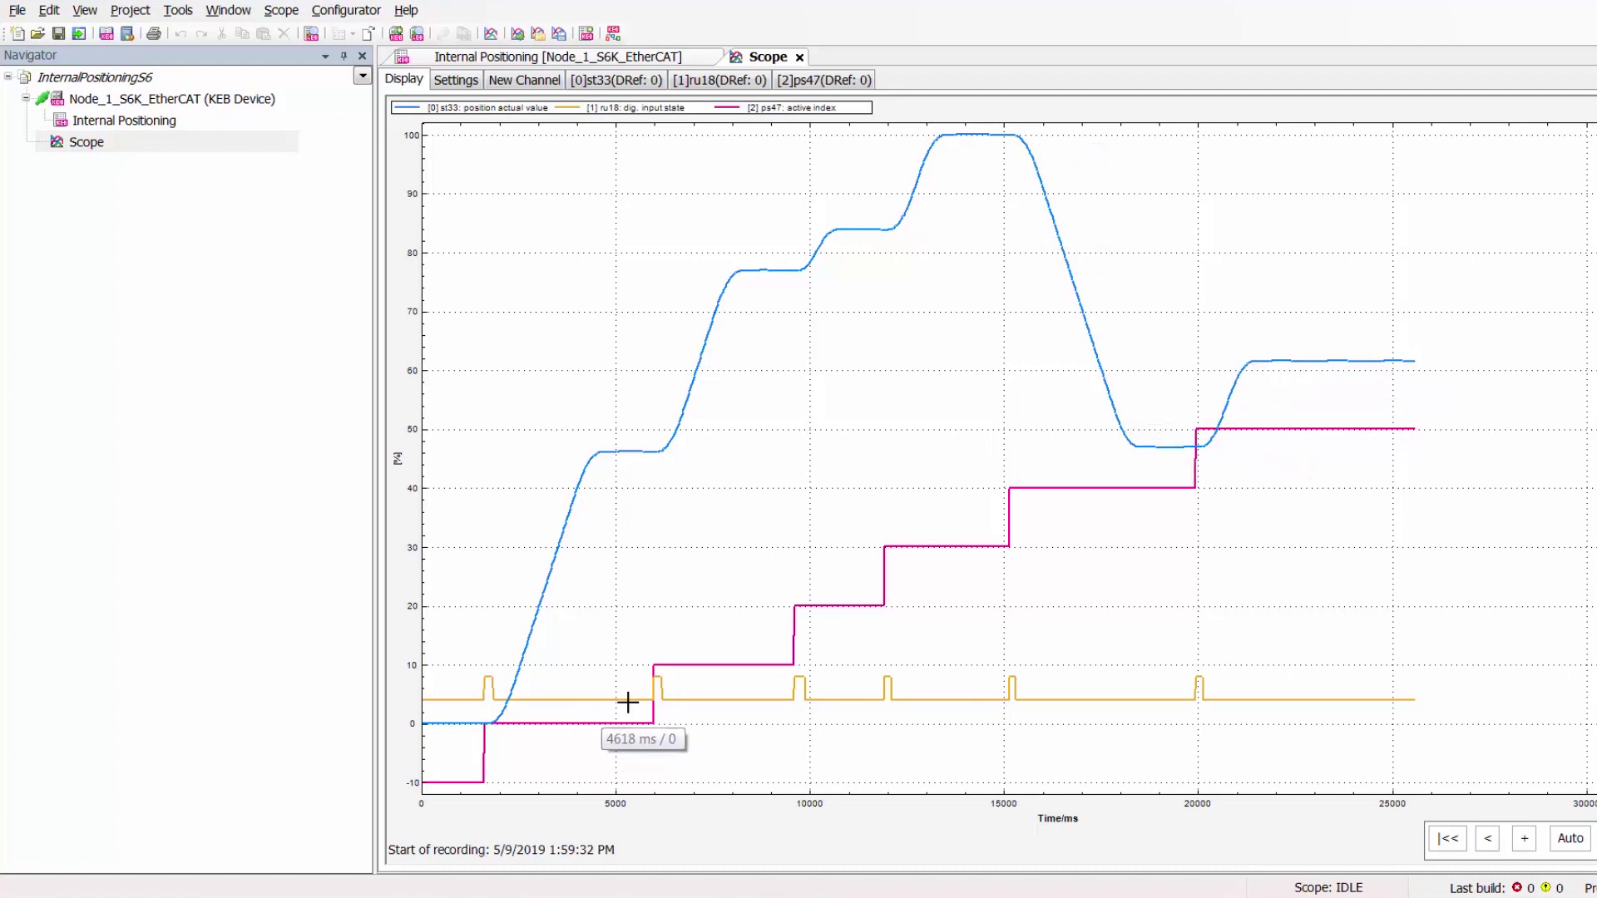
mouse_move(711, 668)
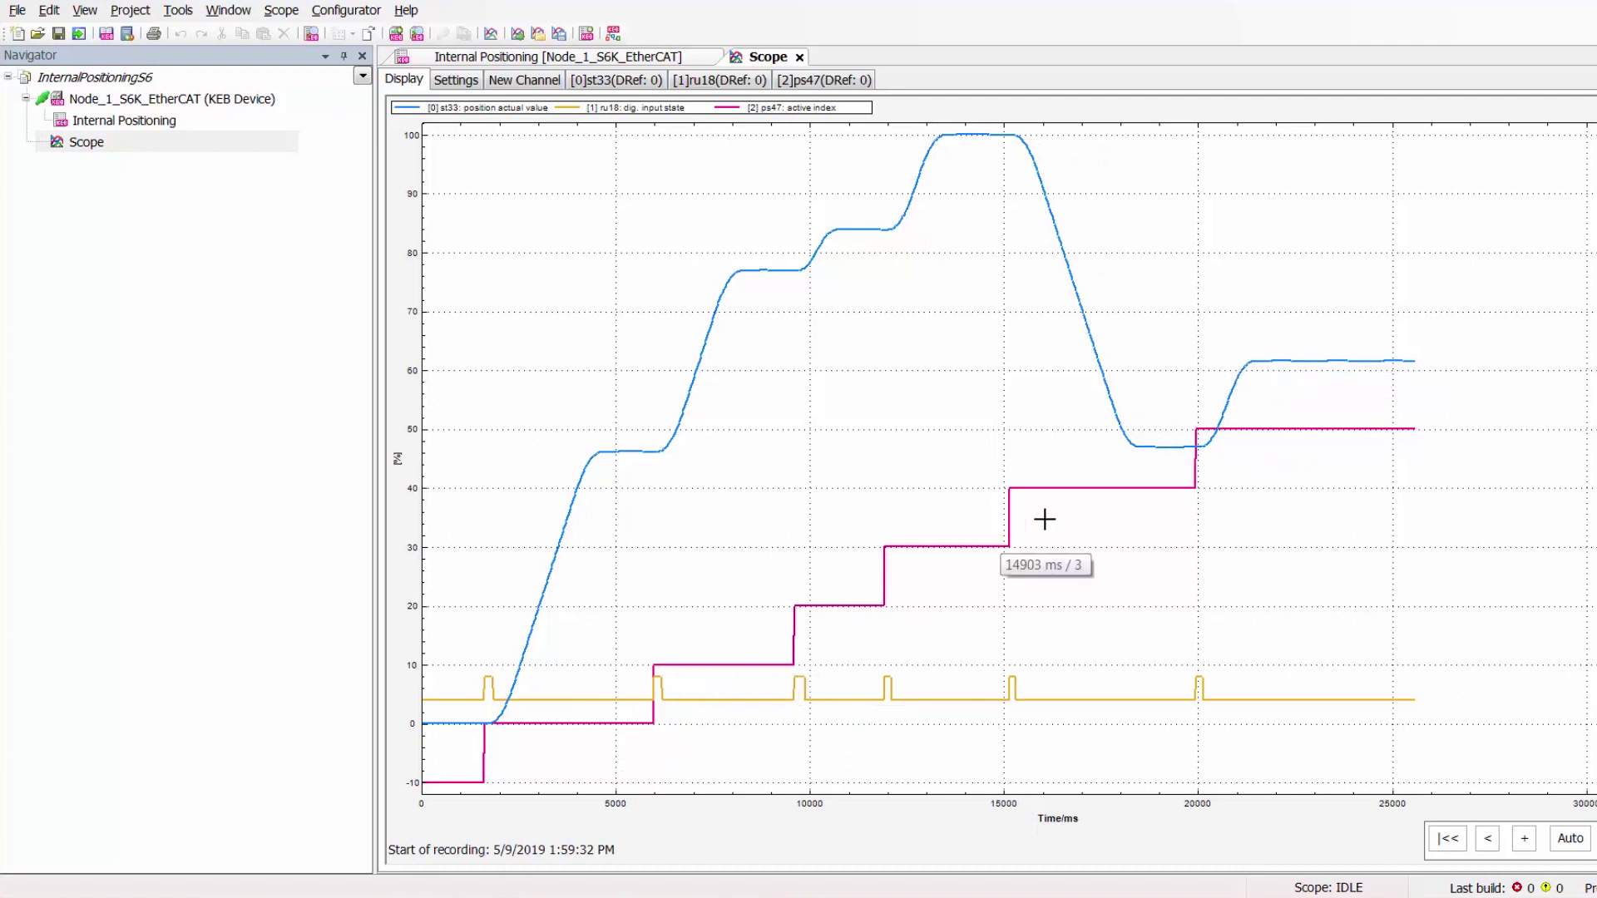
mouse_move(1288, 431)
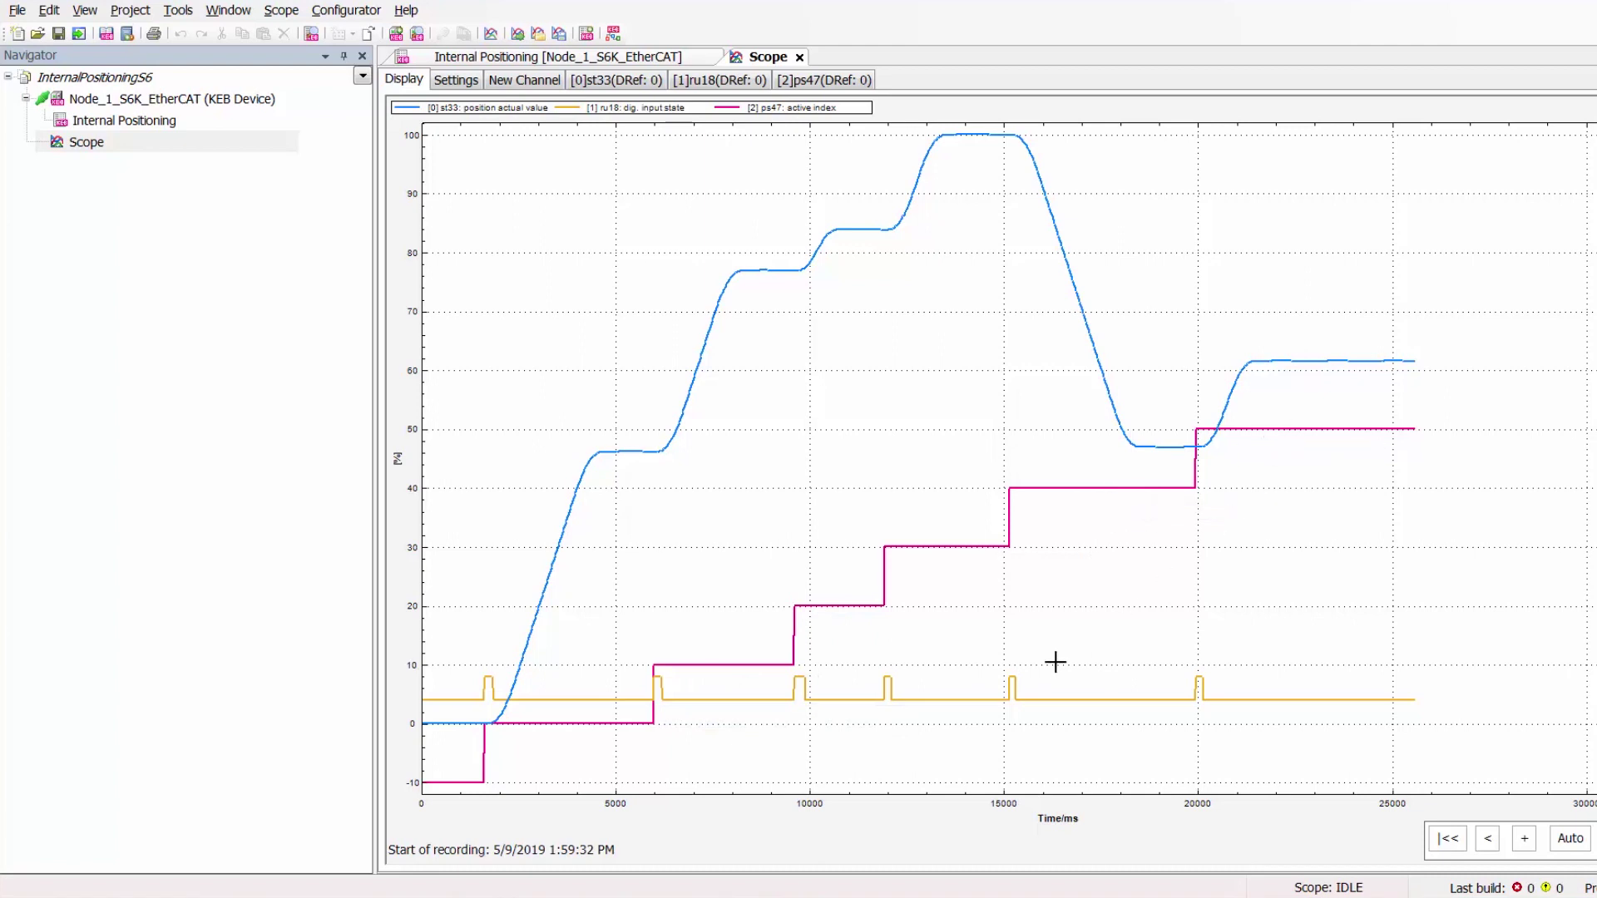